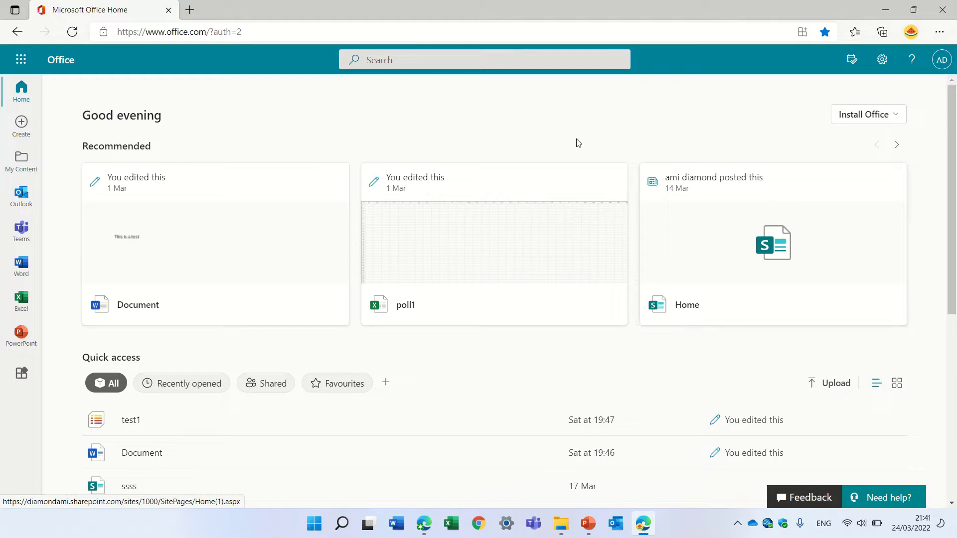
Launch the Admin app from the Microsoft 365 app launcher on Office Home
{"action": "left_click", "coordinate": [21, 60]}
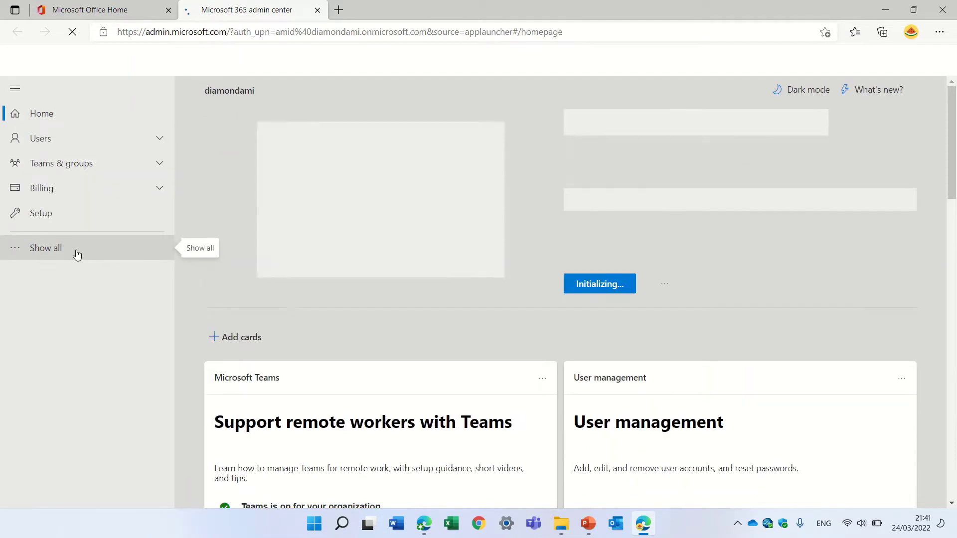
Open the Teams admin center via Show all > Admin centers and close the SharePoint admin center tab
{"action": "left_click", "coordinate": [76, 254]}
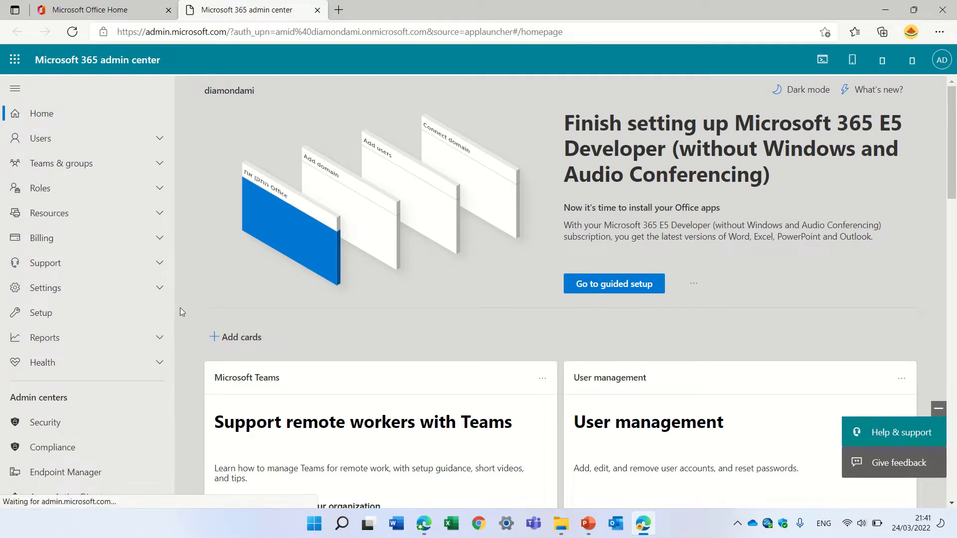
{"action": "left_click_drag", "start_coordinate": [178, 347], "coordinate": [173, 449]}
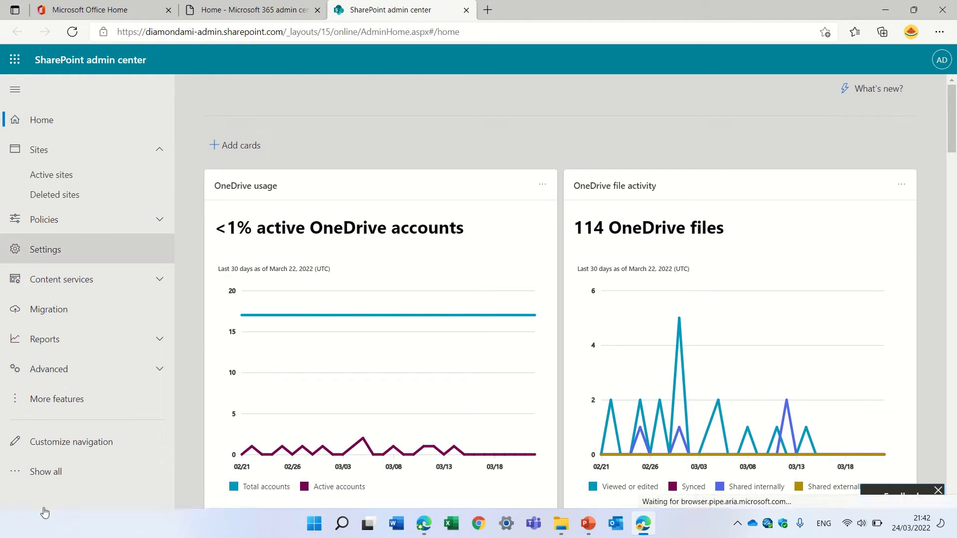
{"action": "left_click", "coordinate": [15, 59]}
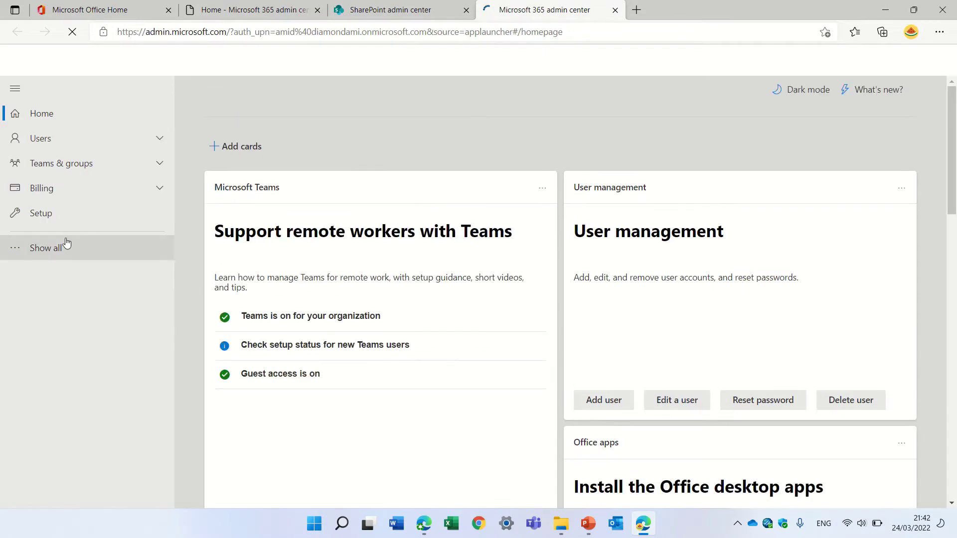
{"action": "left_click", "coordinate": [59, 243]}
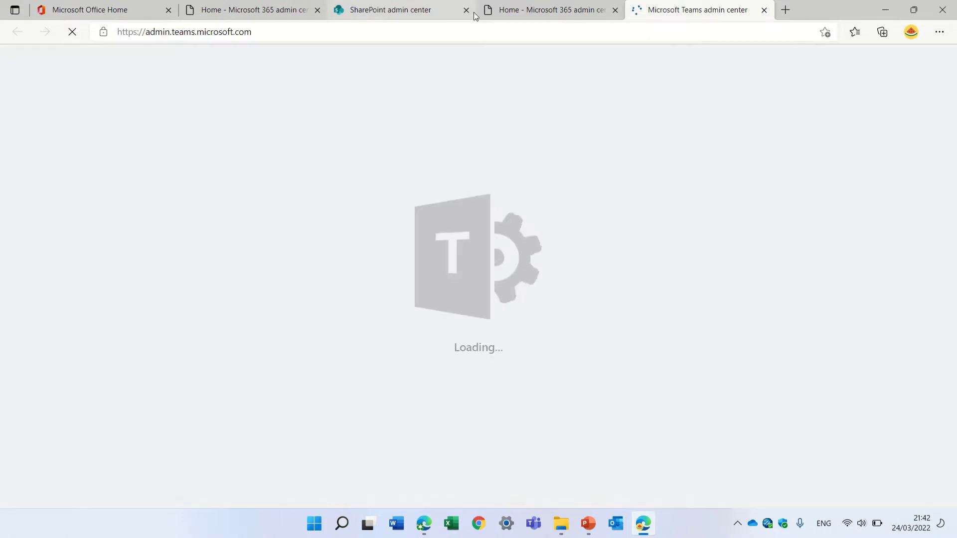
{"action": "left_click", "coordinate": [457, 12]}
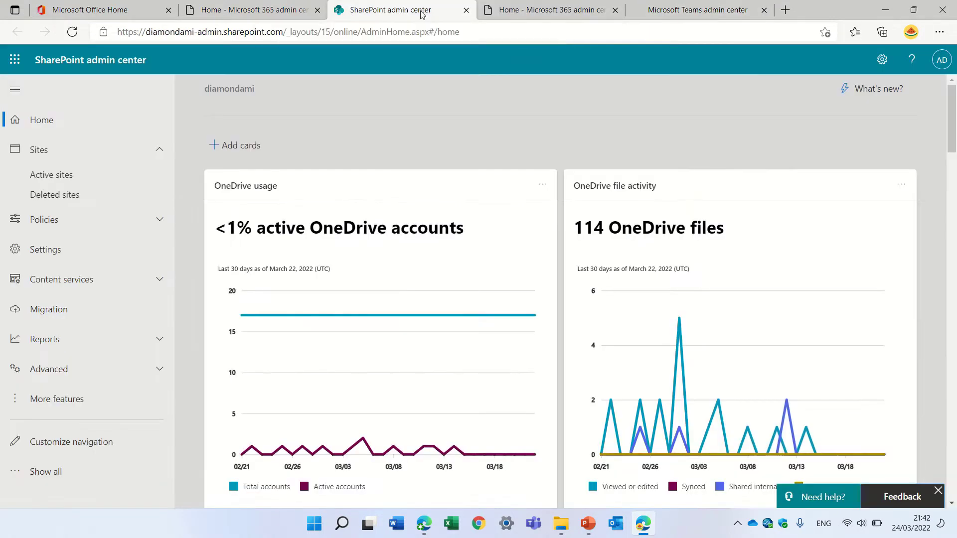
{"action": "left_click", "coordinate": [466, 11]}
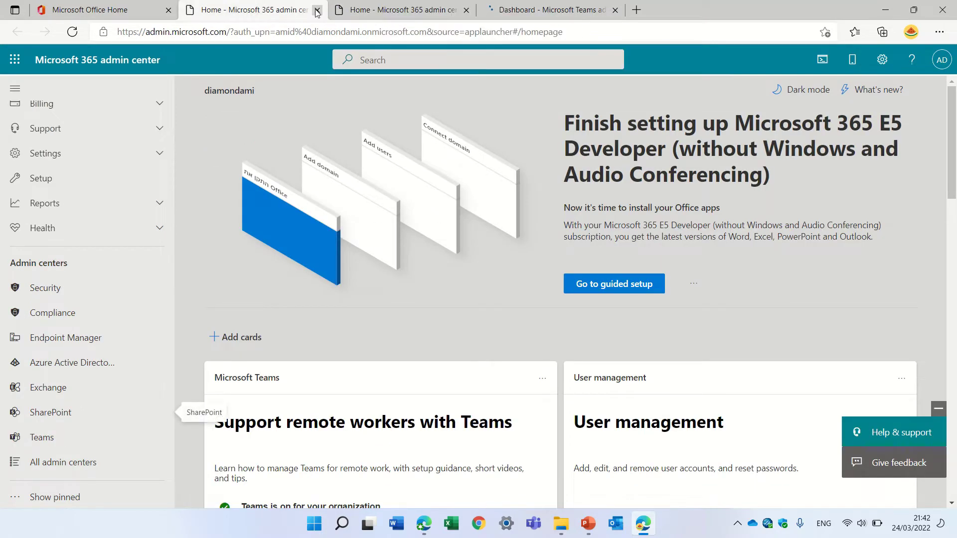
Close the duplicate admin tab and go to Teams > Manage teams, scrolling the 33-team list
{"action": "left_click", "coordinate": [318, 10]}
{"action": "left_click", "coordinate": [445, 10]}
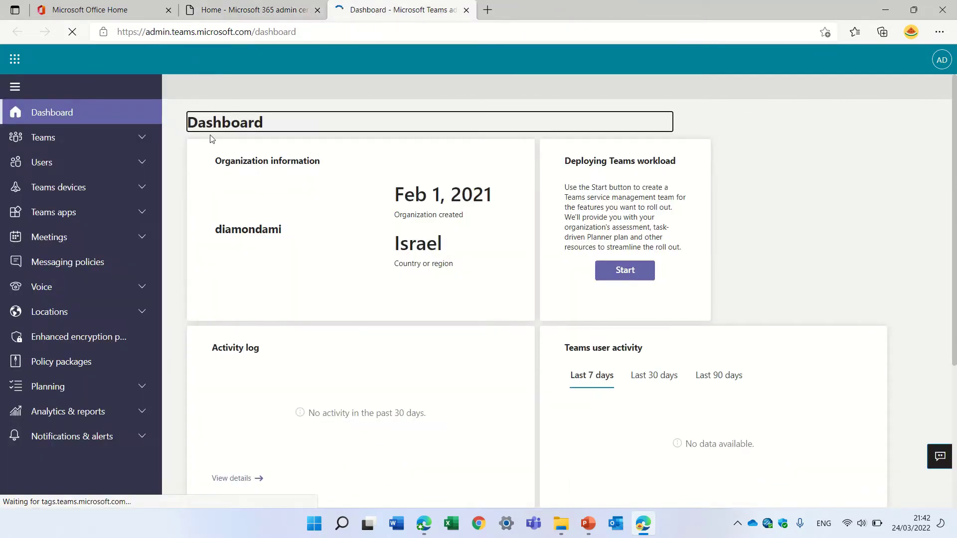
{"action": "left_click", "coordinate": [146, 143]}
{"action": "left_click", "coordinate": [107, 164]}
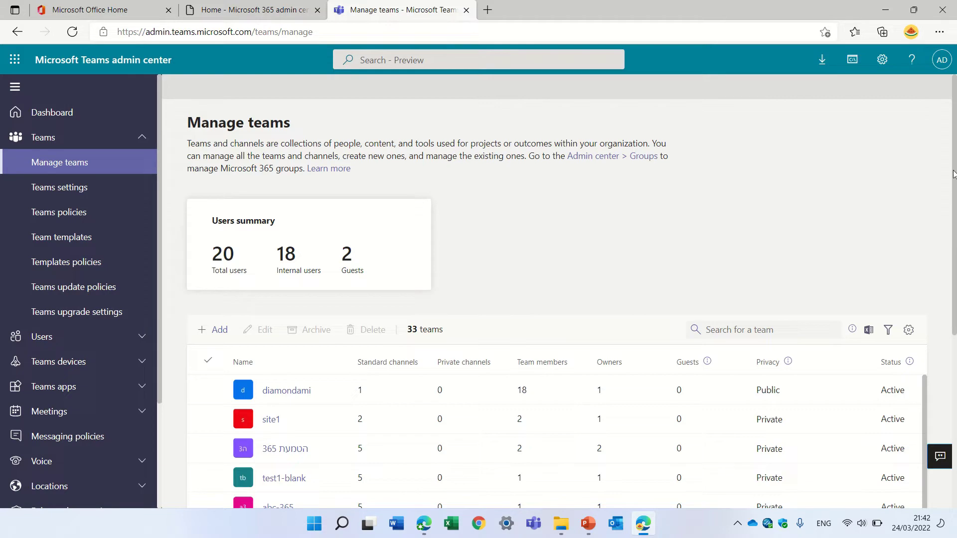
{"action": "scroll", "coordinate": [955, 236], "scroll_direction": "down", "scroll_amount": 4}
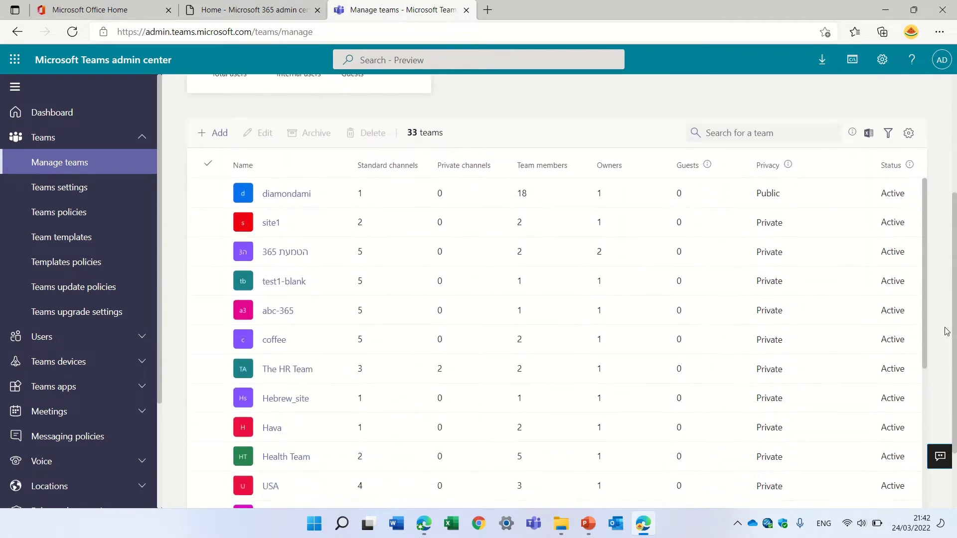
{"action": "scroll", "coordinate": [940, 227], "scroll_direction": "up", "scroll_amount": 4}
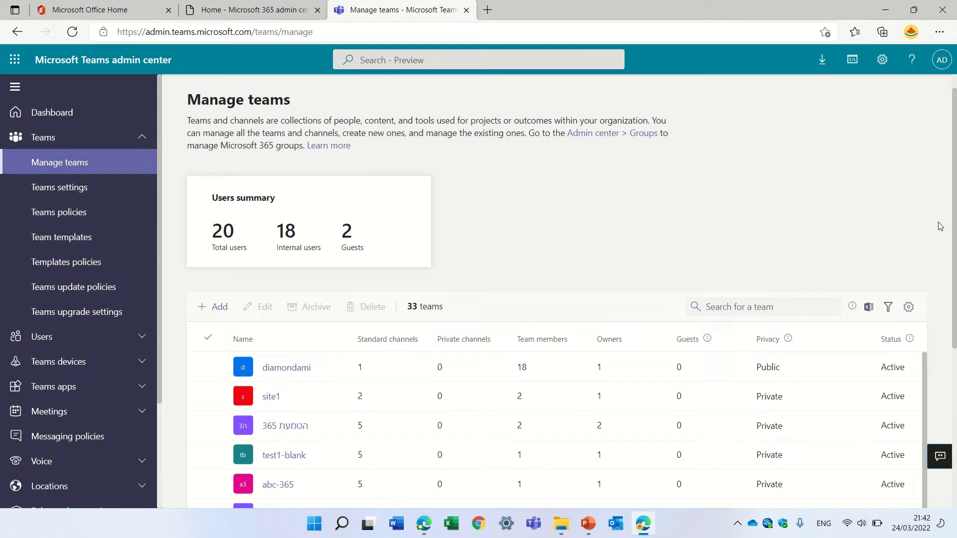
{"action": "scroll", "coordinate": [941, 226], "scroll_direction": "down", "scroll_amount": 1}
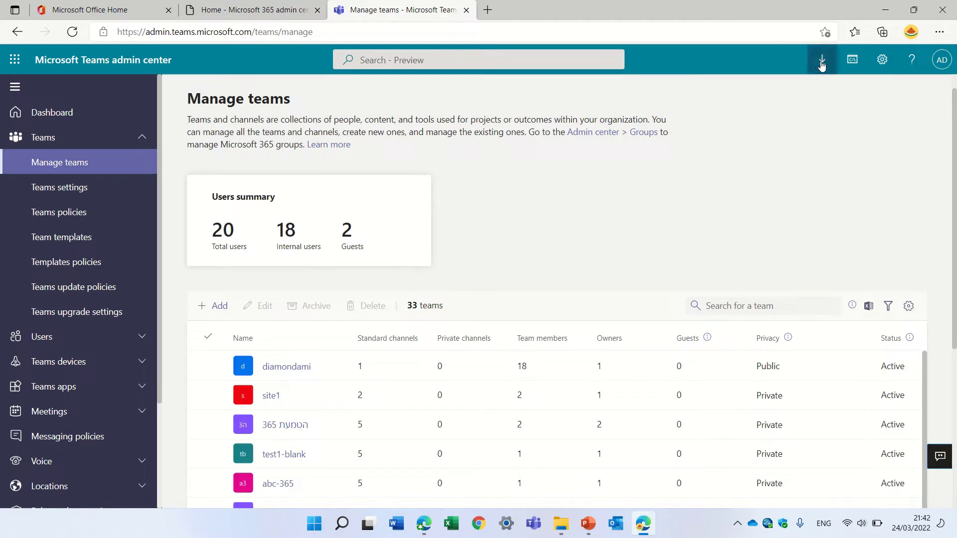
{"action": "left_click", "coordinate": [713, 305]}
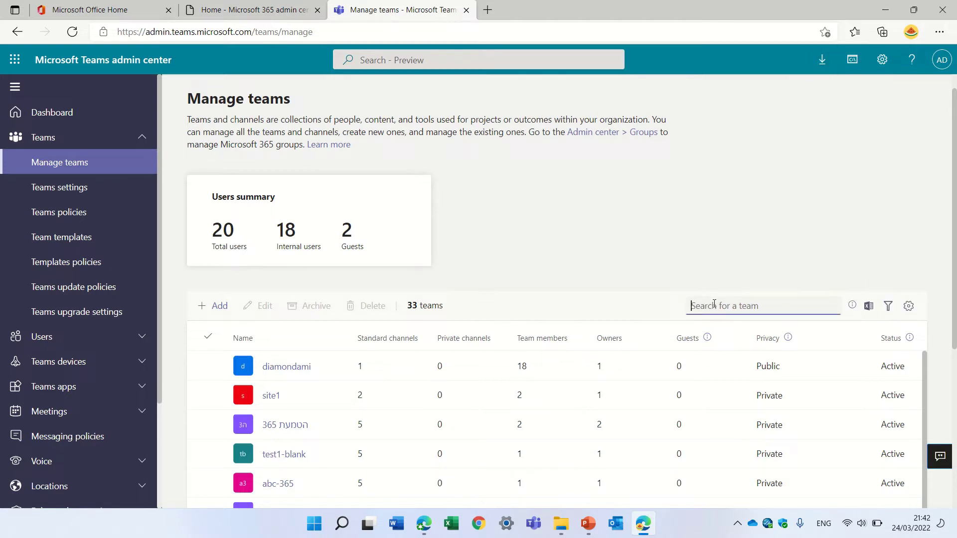
{"action": "type", "text": "cof"}
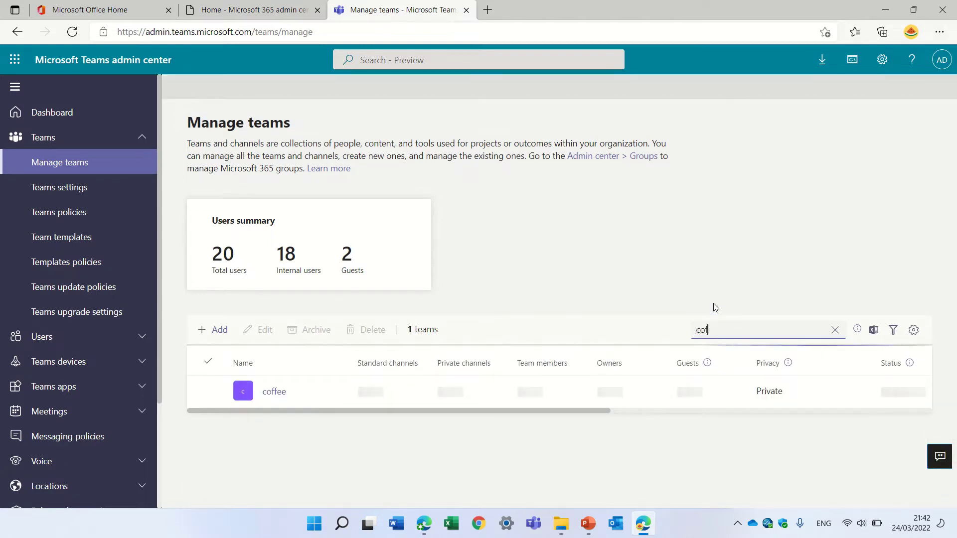
{"action": "key", "text": "BackSpace"}
{"action": "key", "text": "BackSpace"}
{"action": "key", "text": "BackSpace"}
{"action": "key", "text": "BackSpace"}
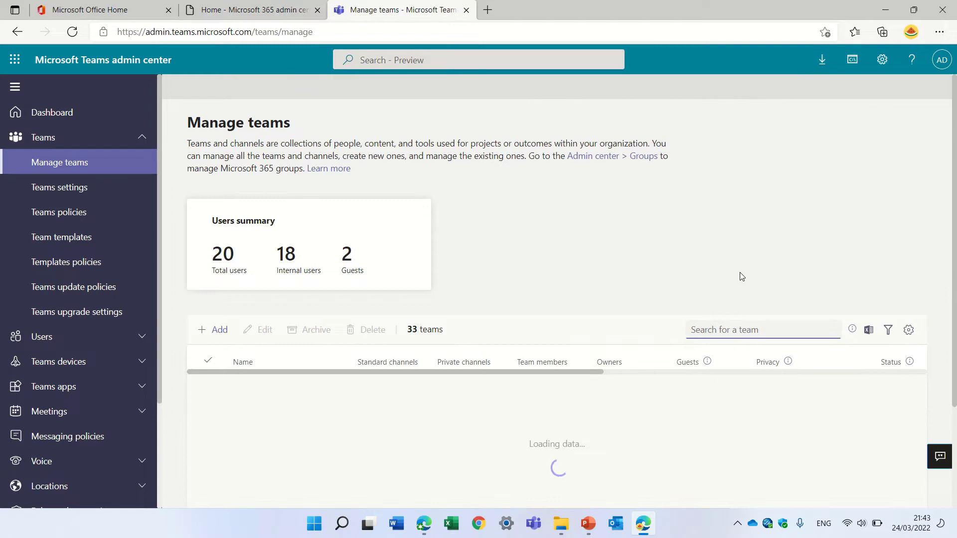
{"action": "left_click", "coordinate": [910, 332]}
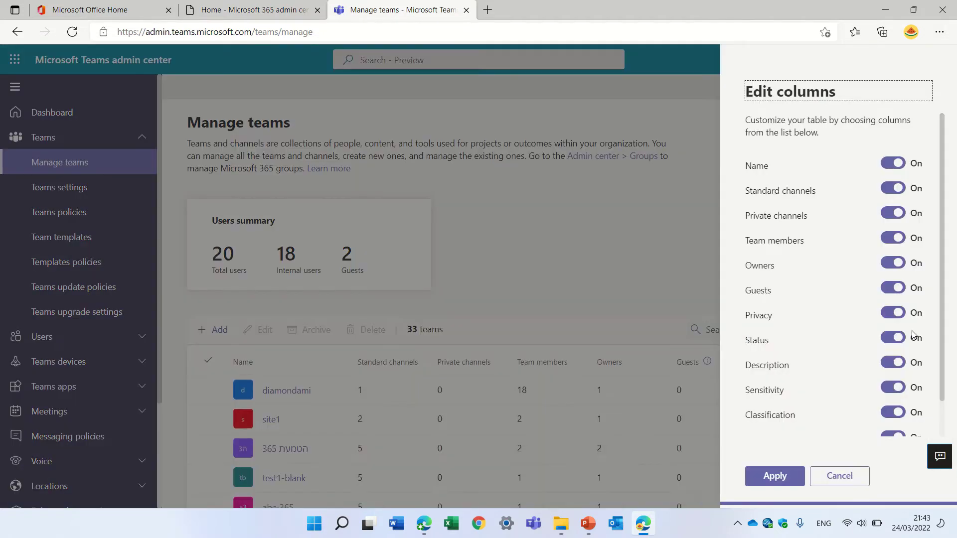
{"action": "left_click", "coordinate": [840, 477]}
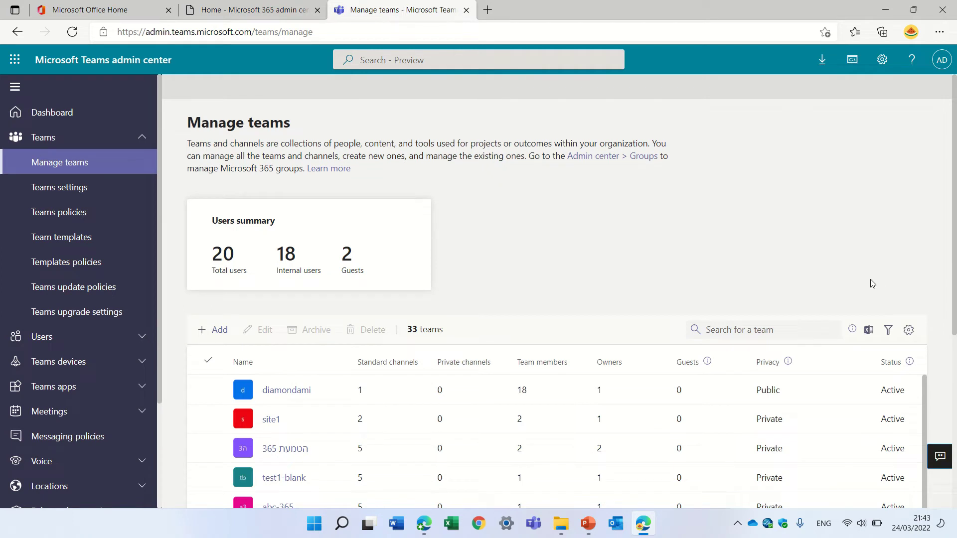
Export the teams table to Excel and confirm the Teams List report is queued in Downloads
{"action": "left_click", "coordinate": [869, 330]}
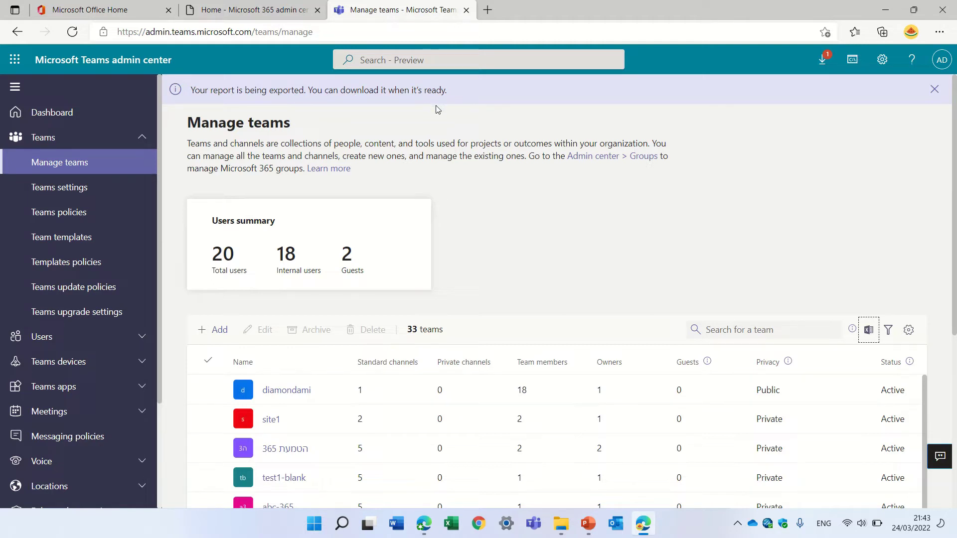
{"action": "left_click", "coordinate": [823, 61]}
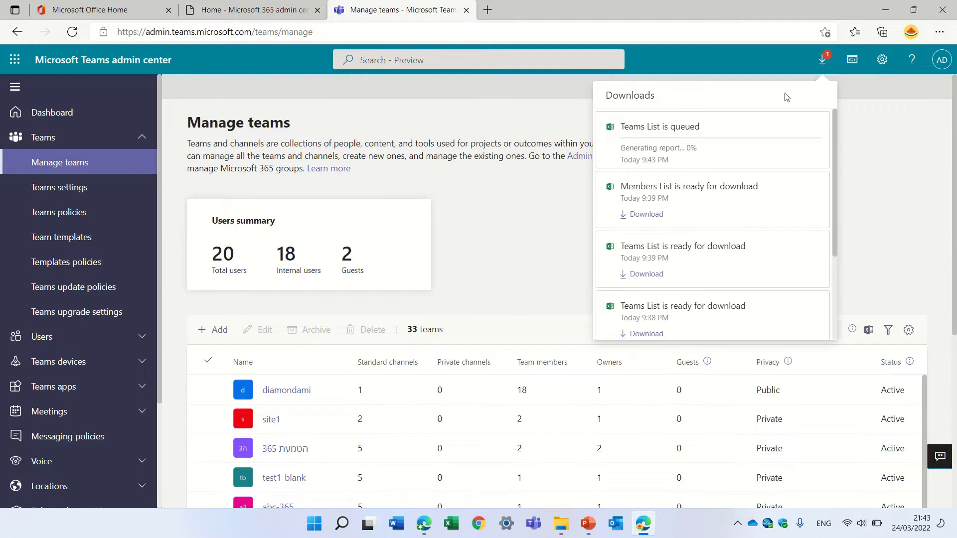
{"action": "left_click", "coordinate": [525, 209]}
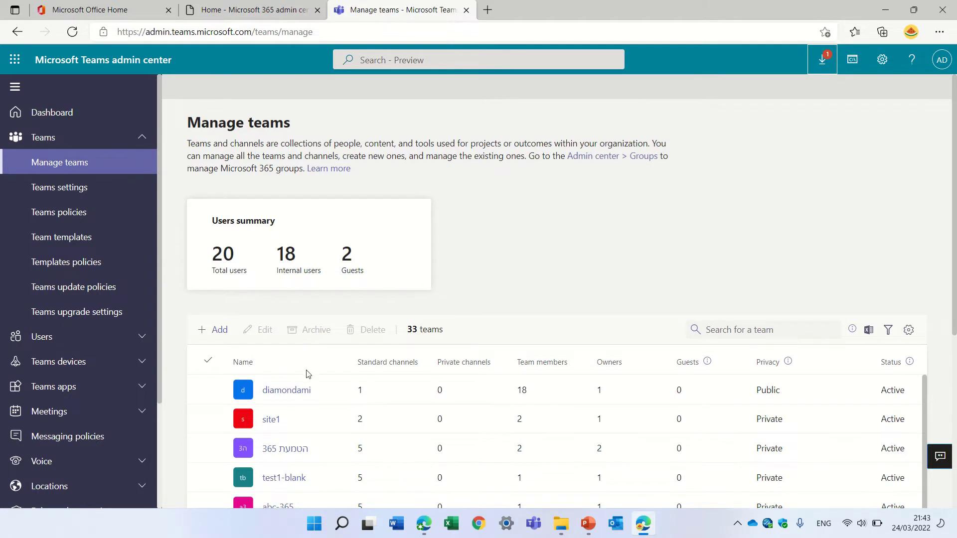
Open the diamondami team's page and browse its Channels, Settings and Members tabs
{"action": "left_click", "coordinate": [281, 391]}
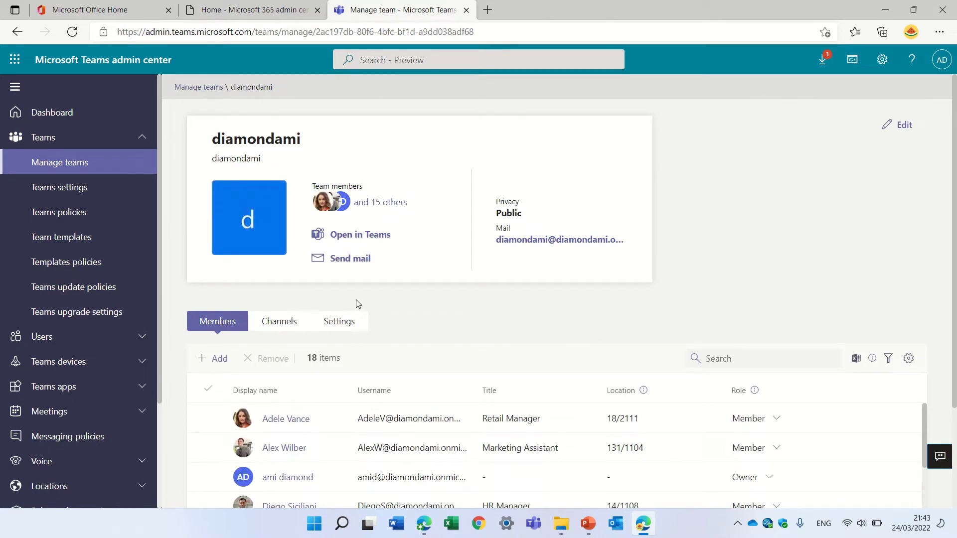
{"action": "left_click", "coordinate": [277, 322]}
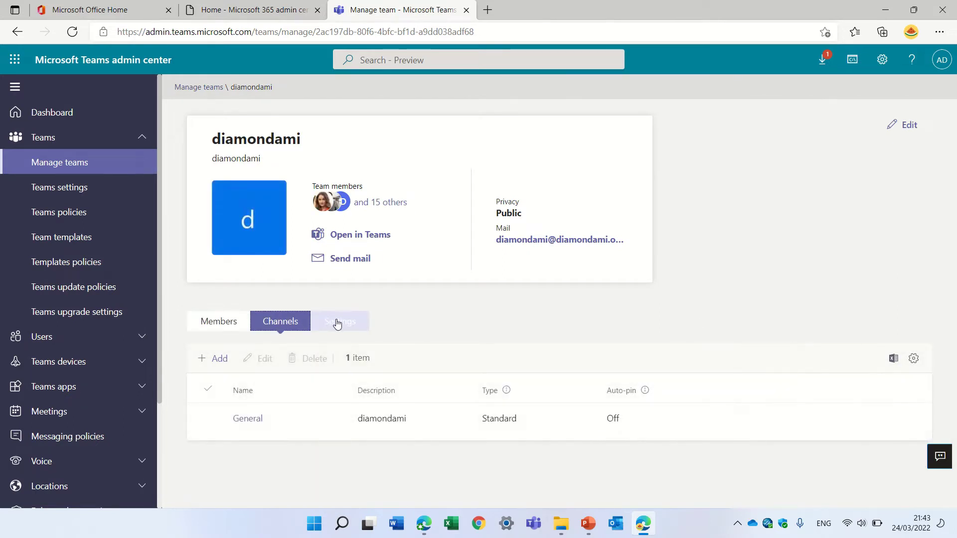
{"action": "left_click", "coordinate": [338, 321]}
{"action": "left_click", "coordinate": [222, 322]}
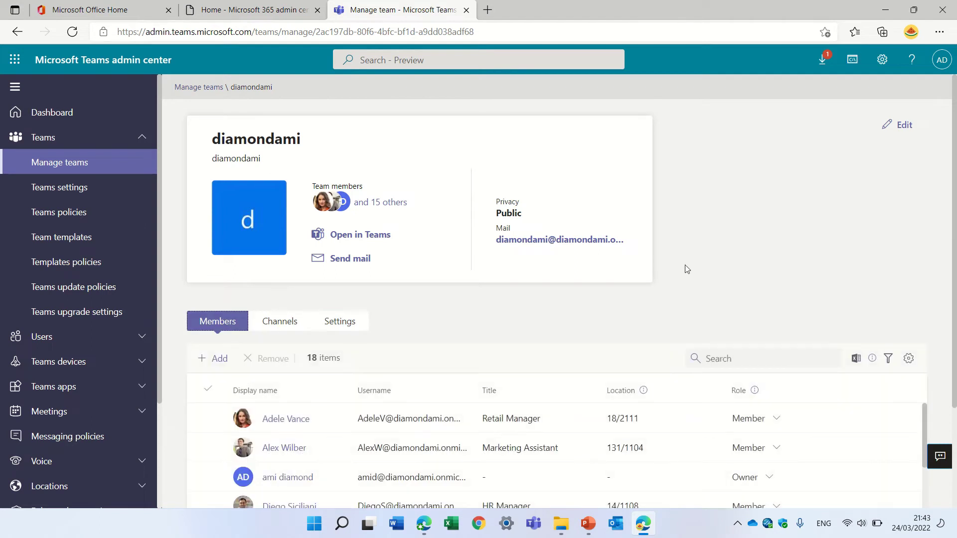
{"action": "left_click_drag", "start_coordinate": [956, 240], "coordinate": [950, 329]}
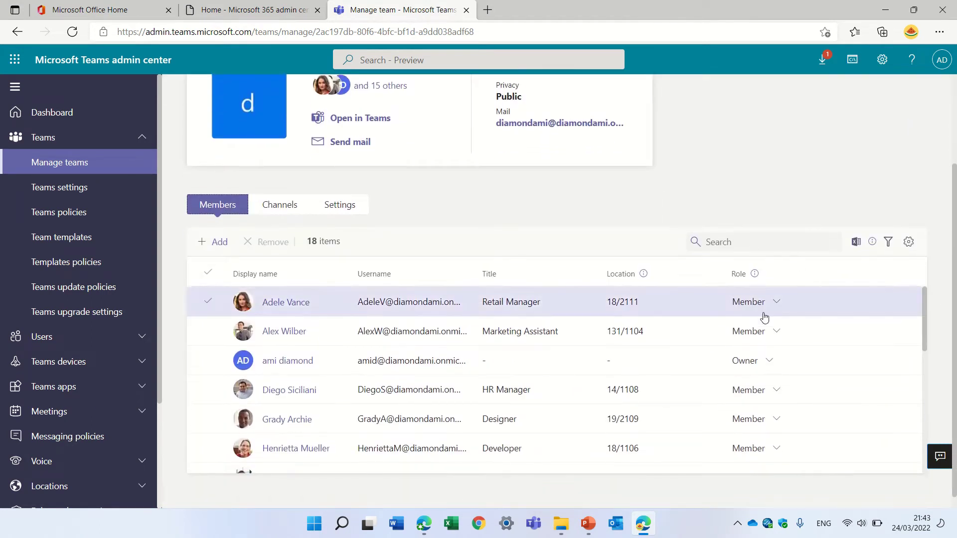
Review the owner's role choices and member filter options, leaving Owner and filters unchanged
{"action": "left_click", "coordinate": [765, 371]}
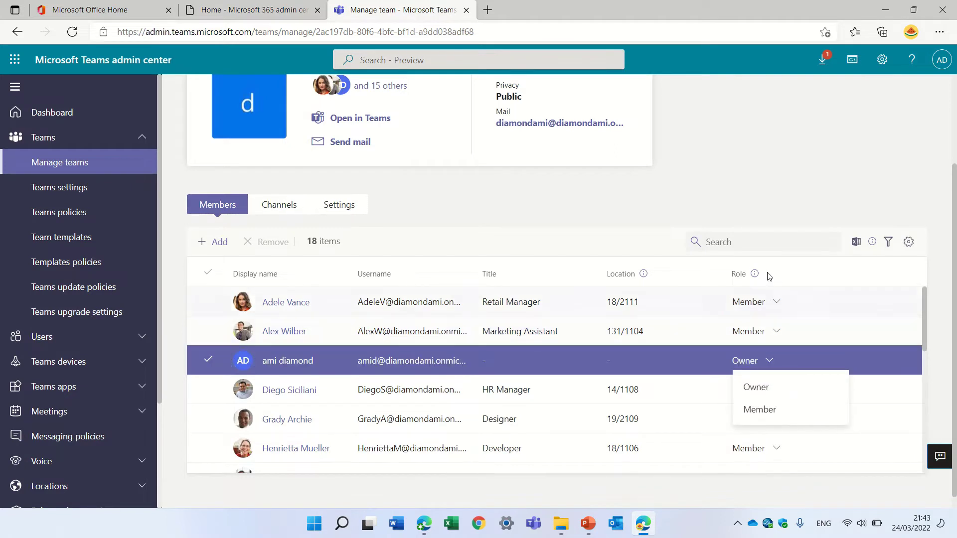
{"action": "left_click", "coordinate": [761, 195]}
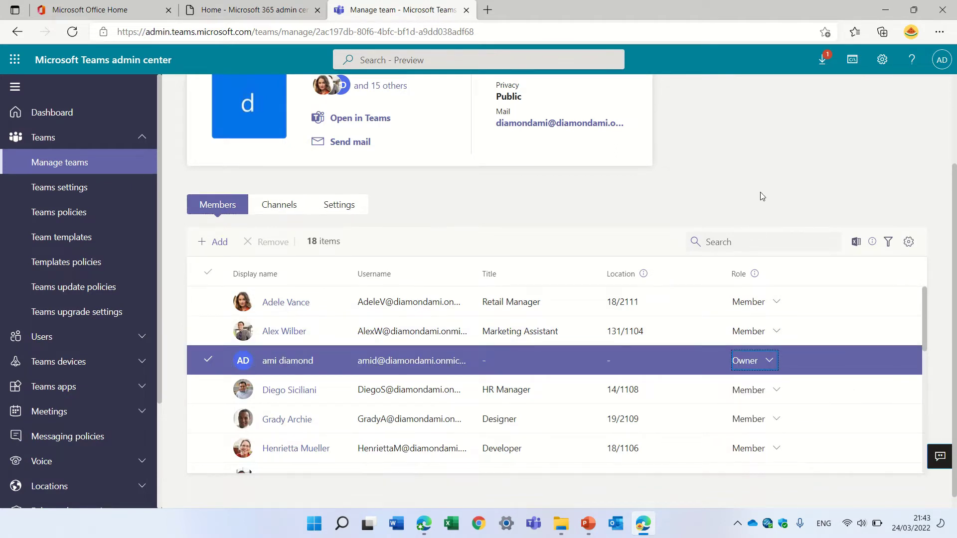
{"action": "left_click", "coordinate": [890, 242]}
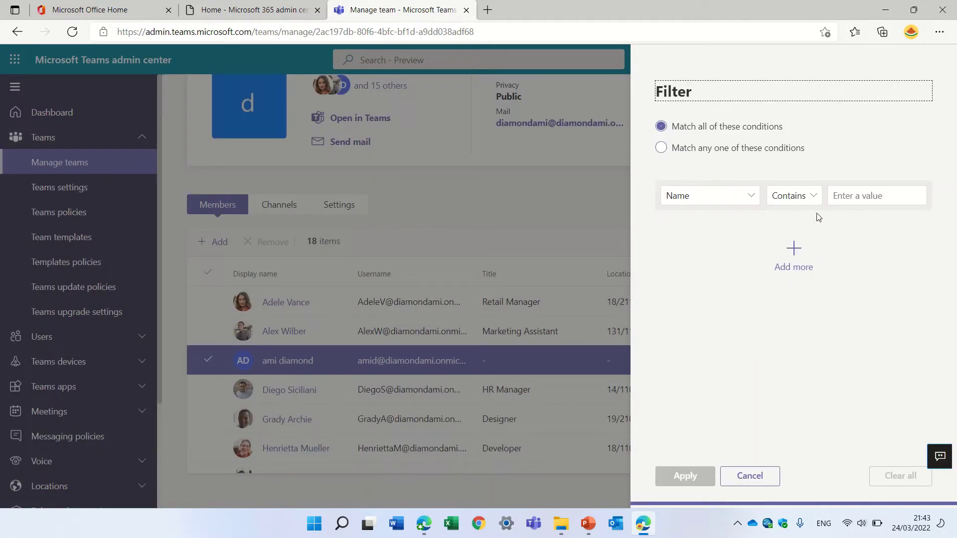
{"action": "left_click", "coordinate": [751, 195]}
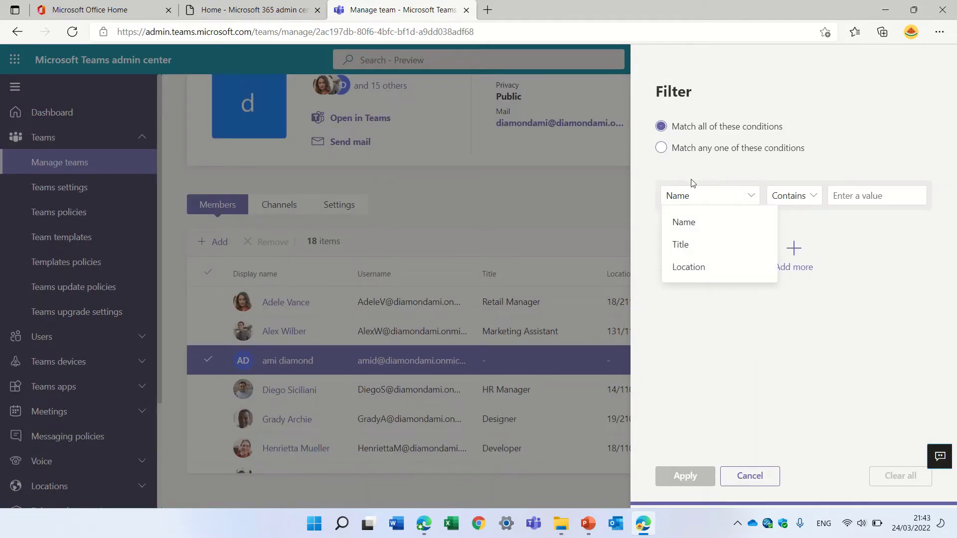
{"action": "left_click", "coordinate": [809, 195]}
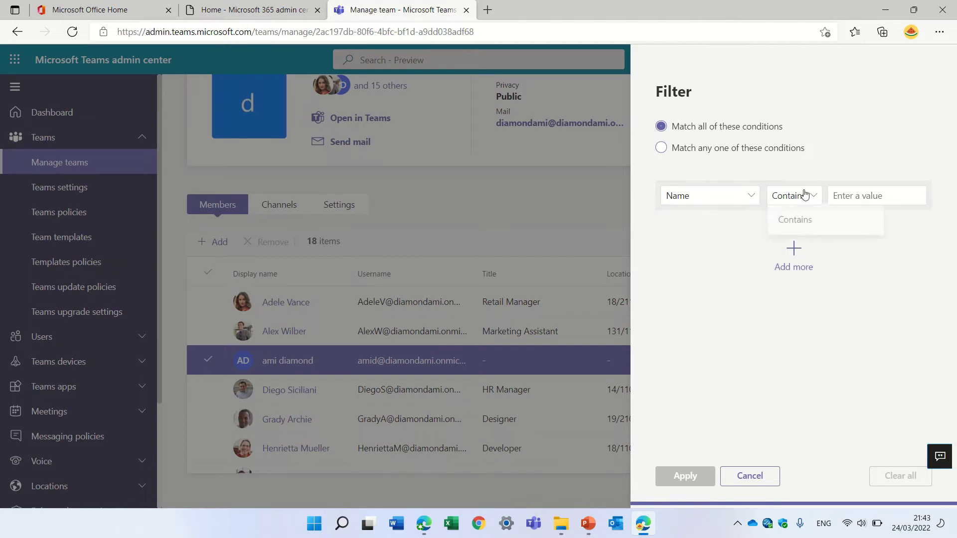
{"action": "left_click", "coordinate": [837, 174]}
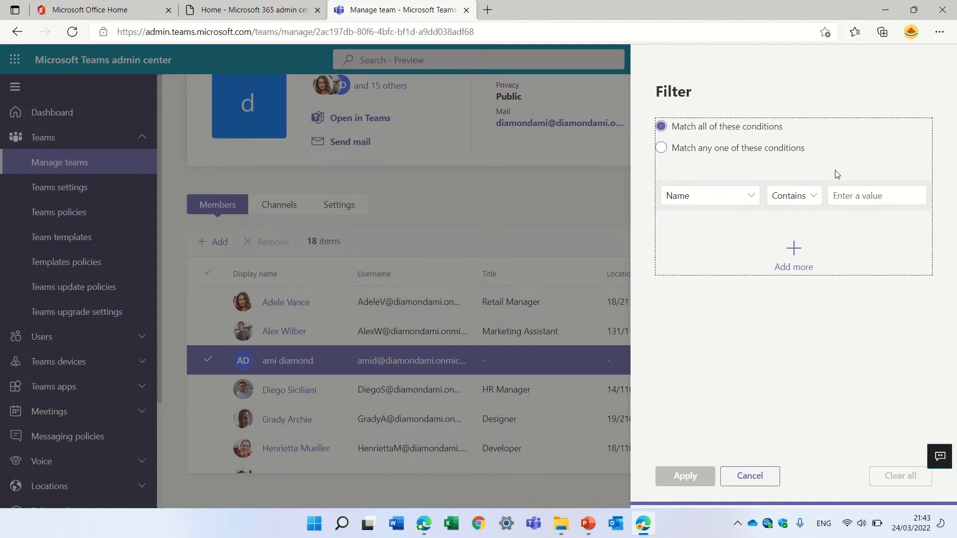
{"action": "left_click", "coordinate": [749, 476]}
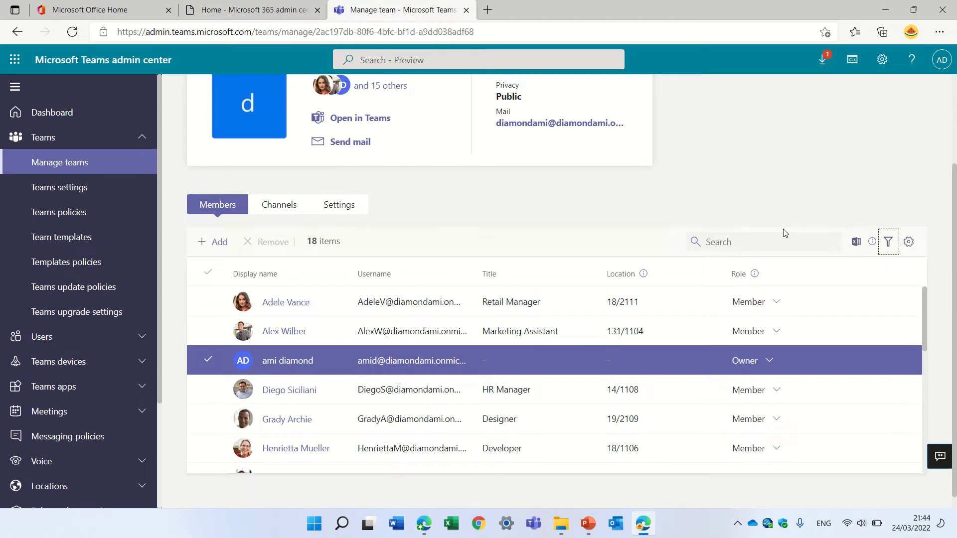
Deselect the owner row, export the member list, and download and open the Teams List CSV
{"action": "left_click", "coordinate": [208, 361]}
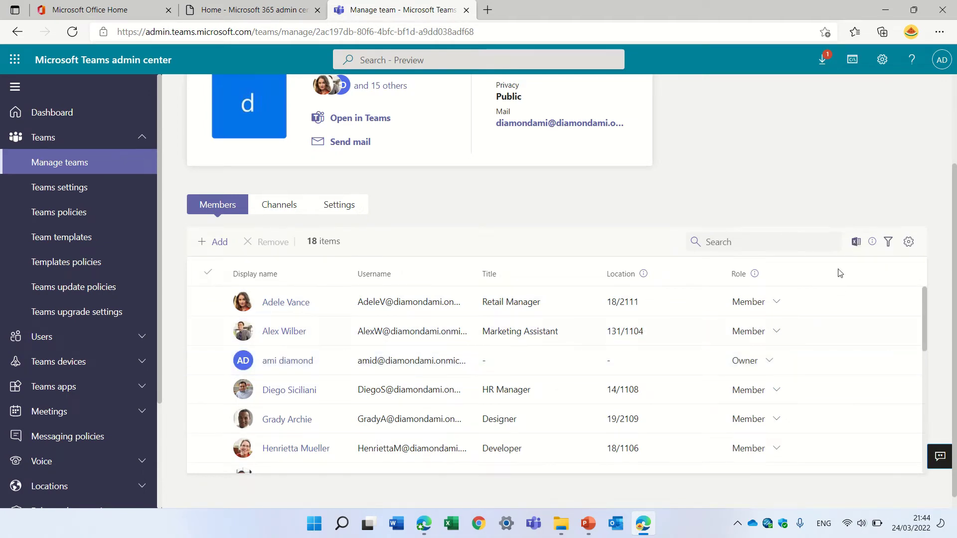
{"action": "left_click", "coordinate": [856, 243]}
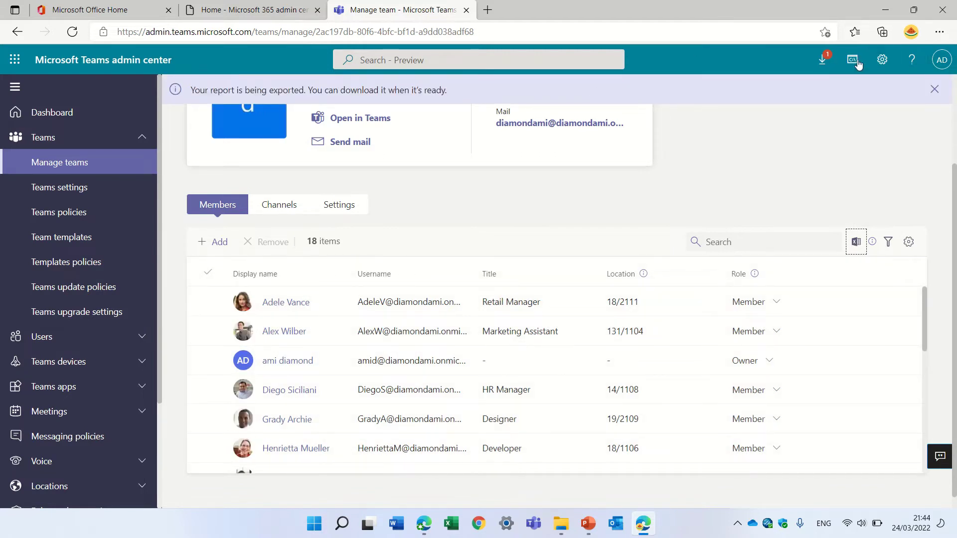
{"action": "left_click", "coordinate": [824, 59]}
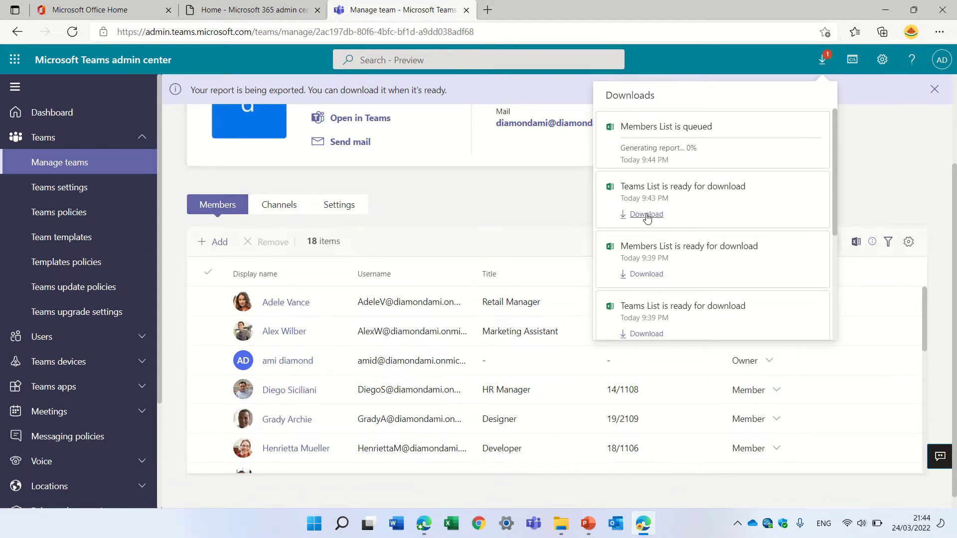
{"action": "left_click", "coordinate": [646, 215]}
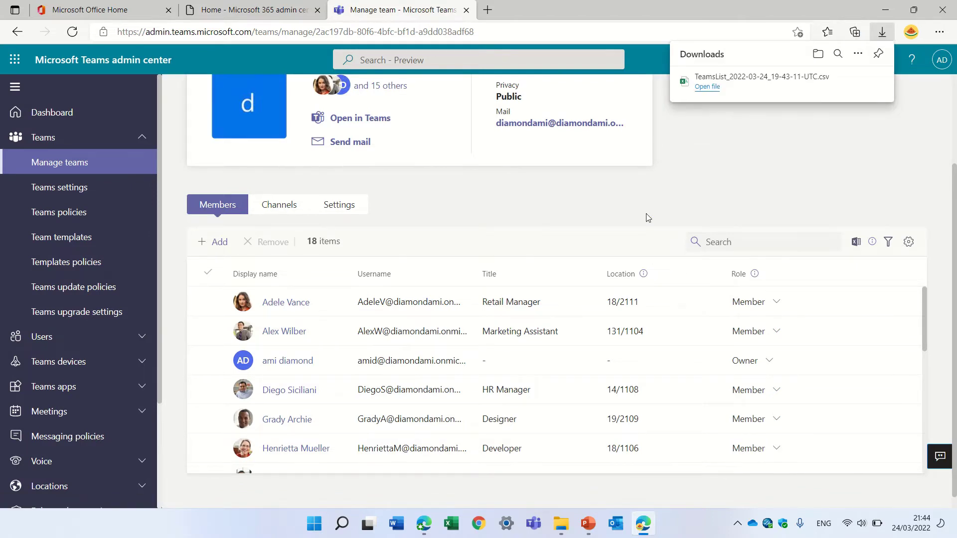
{"action": "left_click", "coordinate": [701, 91]}
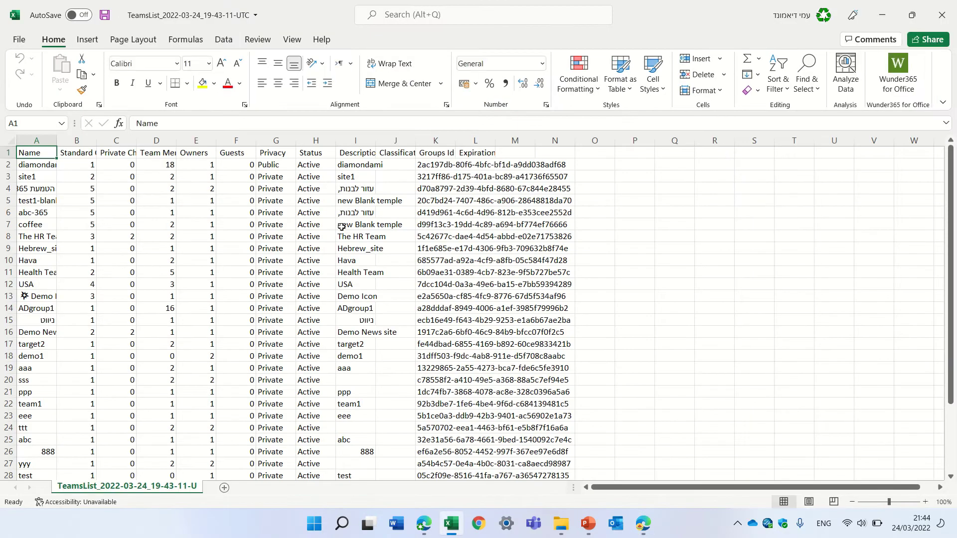
AutoFit columns A–D (Name, Standard Channels, Private Channels, Team Members) in the Teams List, then minimize Excel
{"action": "double_click", "coordinate": [57, 139]}
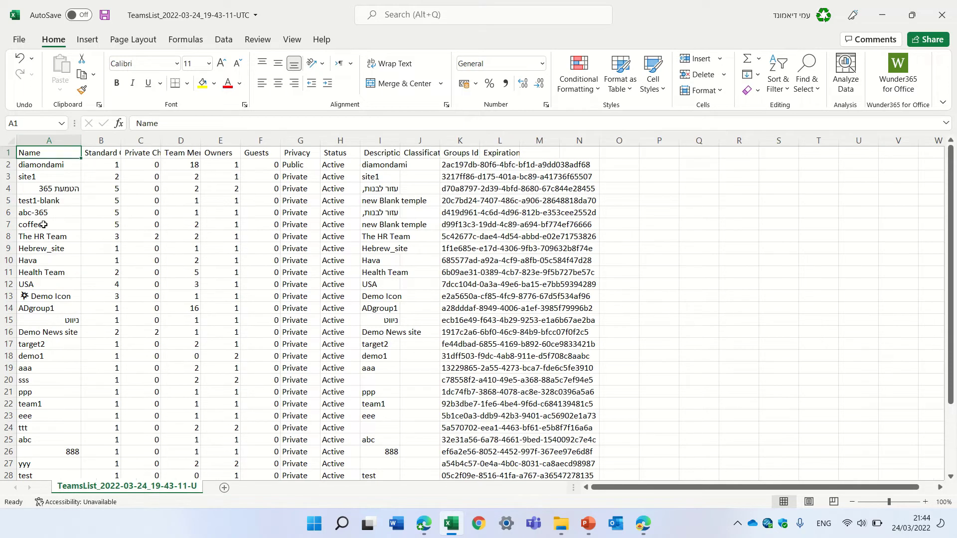
{"action": "left_click", "coordinate": [42, 235]}
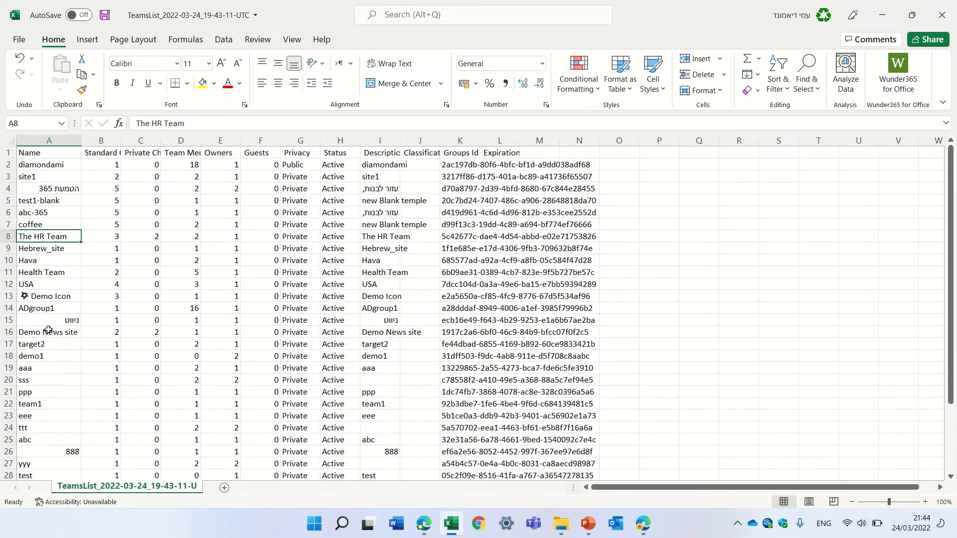
{"action": "left_click", "coordinate": [108, 240]}
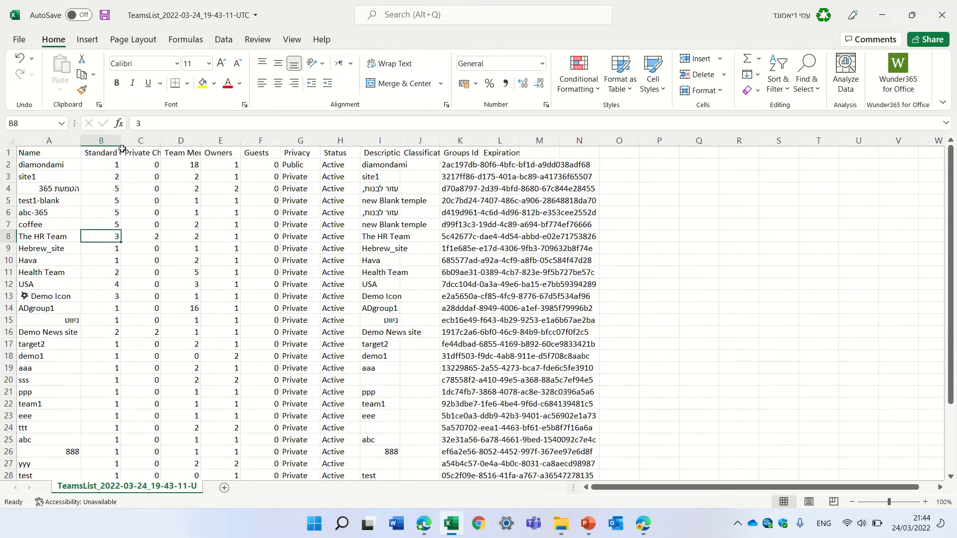
{"action": "double_click", "coordinate": [122, 143]}
{"action": "left_click", "coordinate": [187, 174]}
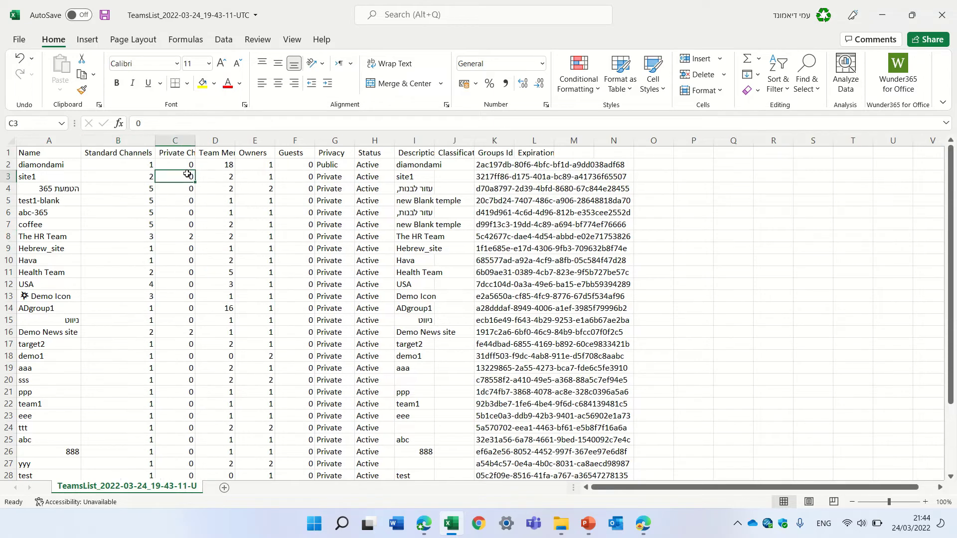
{"action": "double_click", "coordinate": [195, 142]}
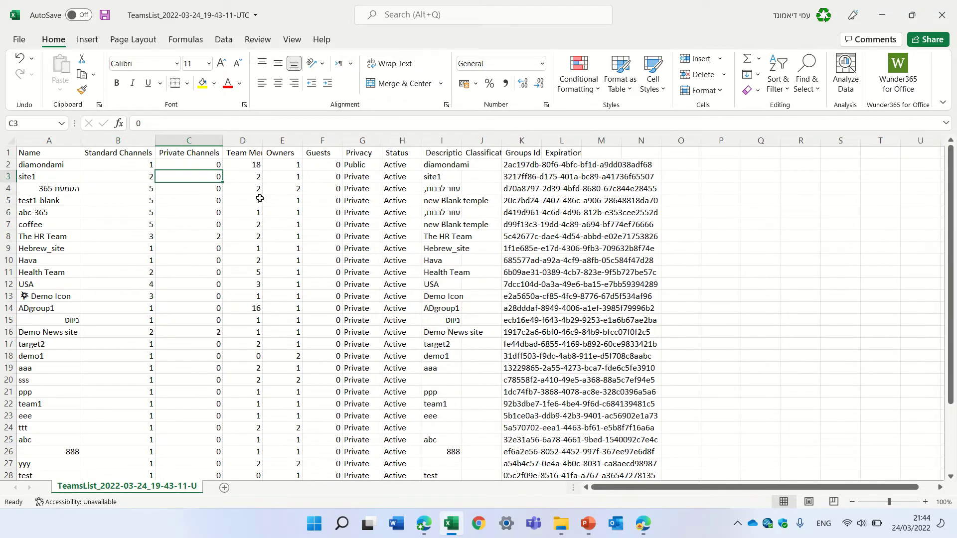
{"action": "double_click", "coordinate": [261, 141]}
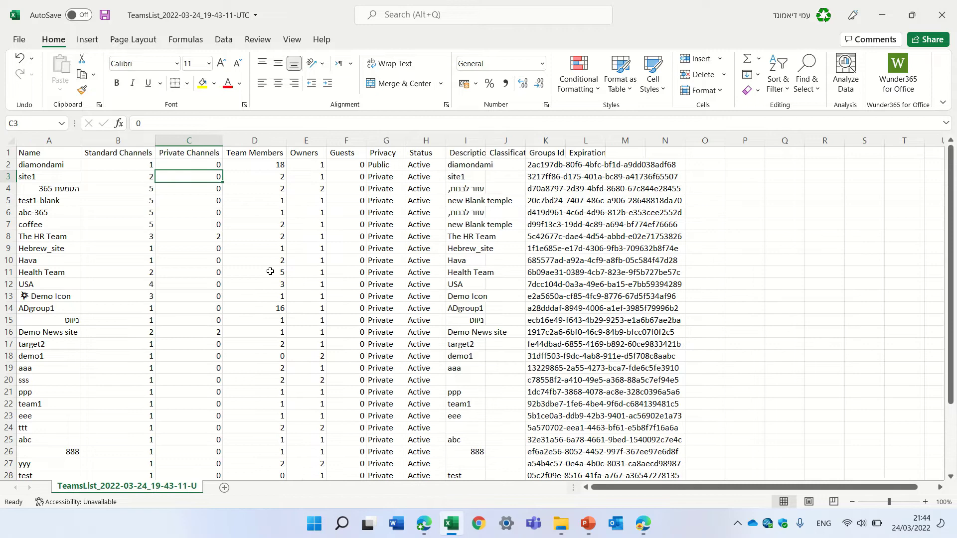
{"action": "left_click", "coordinate": [267, 310]}
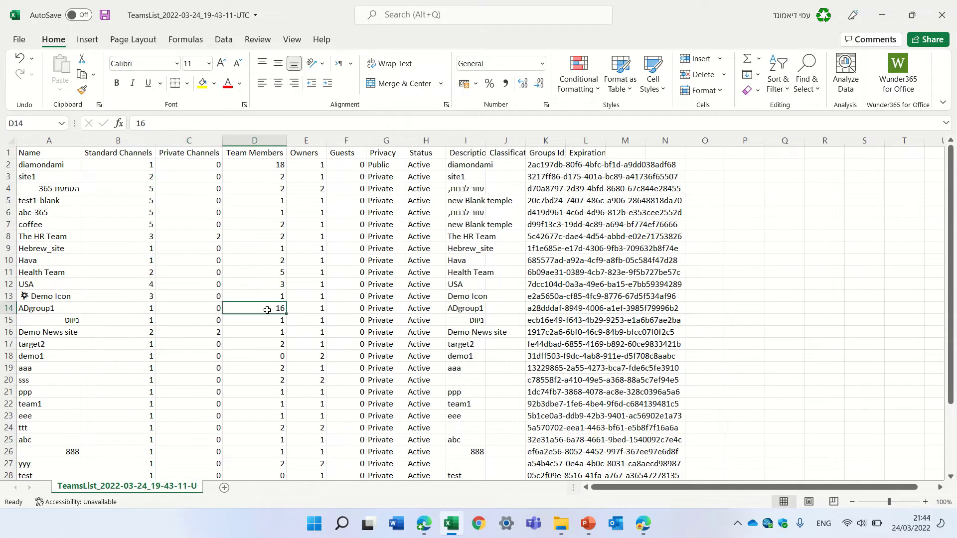
{"action": "left_click", "coordinate": [325, 309]}
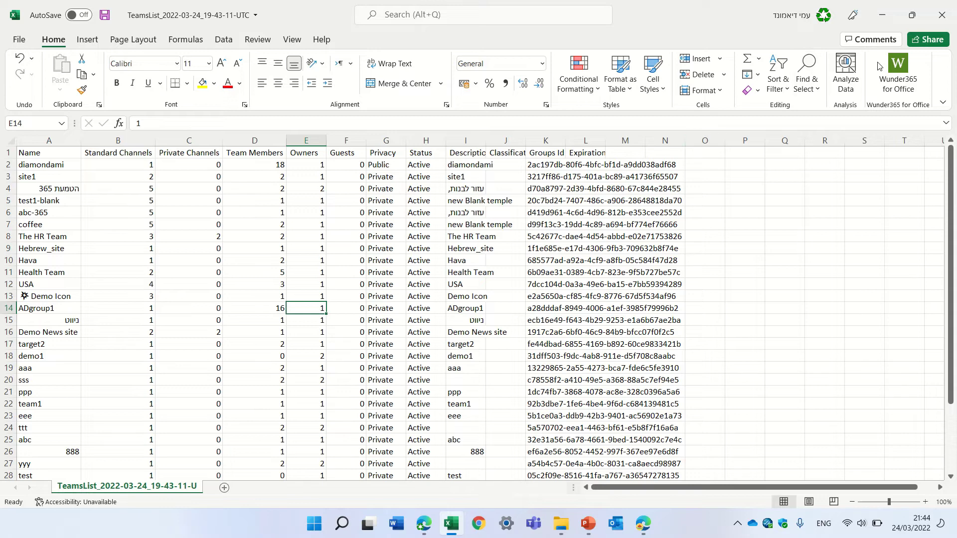
{"action": "left_click", "coordinate": [884, 15]}
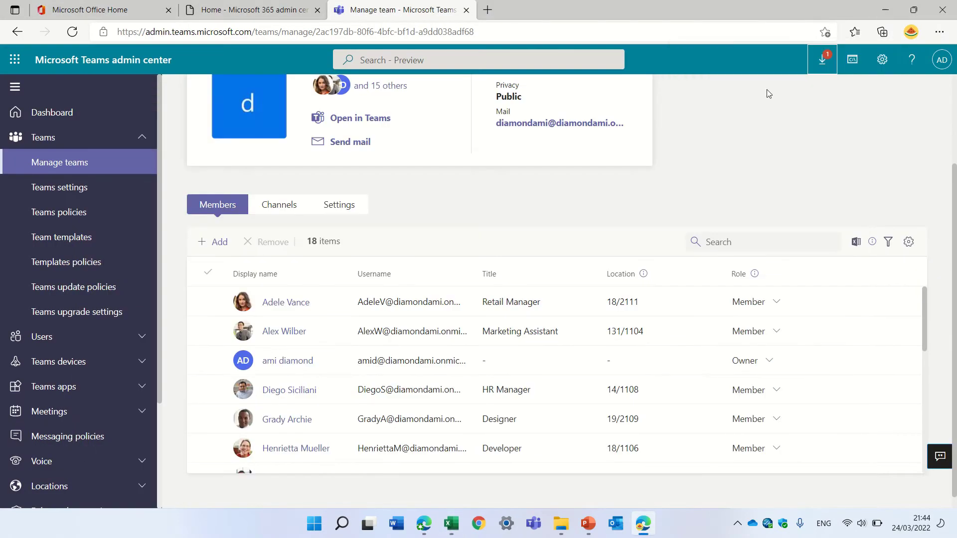
Download the ready Members List export from the Downloads panel and open it in Excel
{"action": "left_click", "coordinate": [828, 59]}
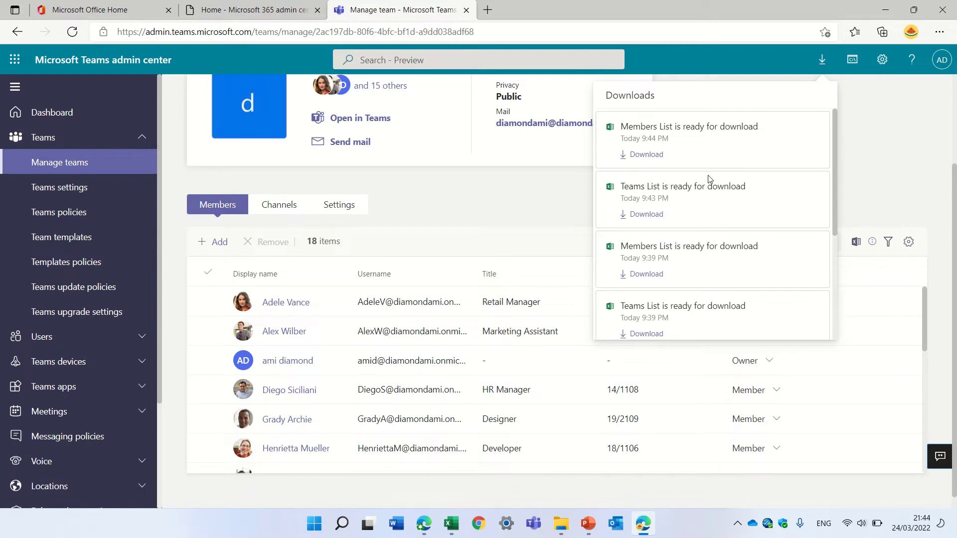
{"action": "left_click", "coordinate": [641, 155]}
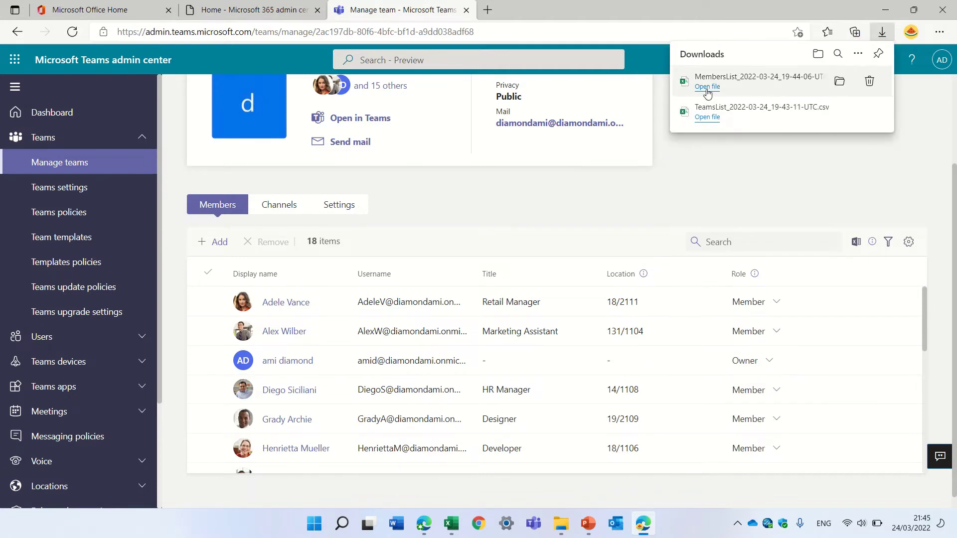
{"action": "left_click", "coordinate": [708, 88]}
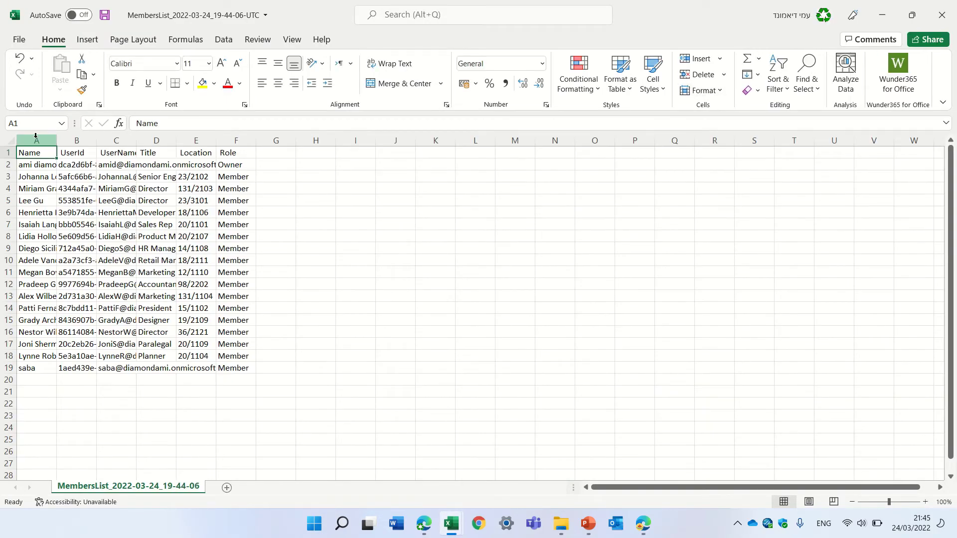
AutoFit columns A–G of the Members List, review names, usernames and titles, then minimize both workbooks
{"action": "left_click_drag", "start_coordinate": [36, 141], "coordinate": [264, 161]}
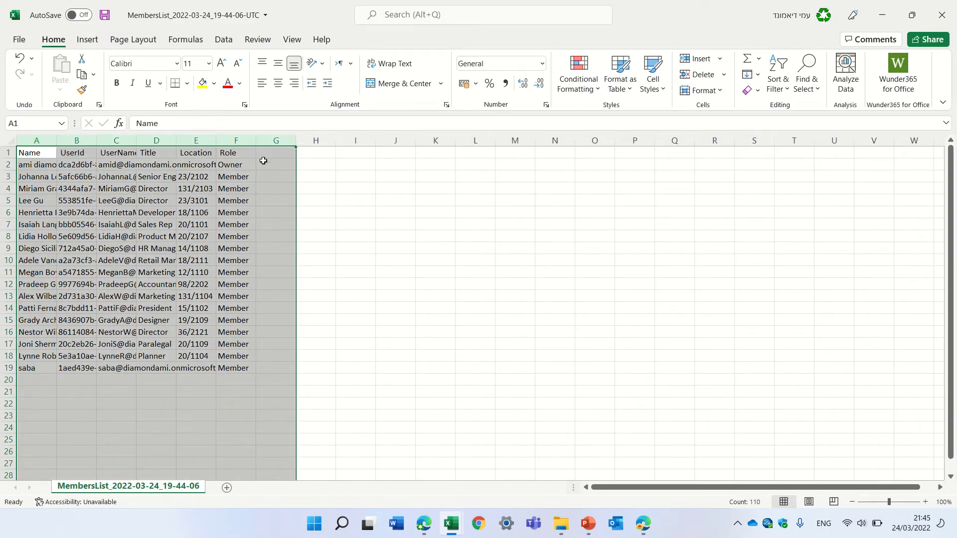
{"action": "double_click", "coordinate": [300, 140]}
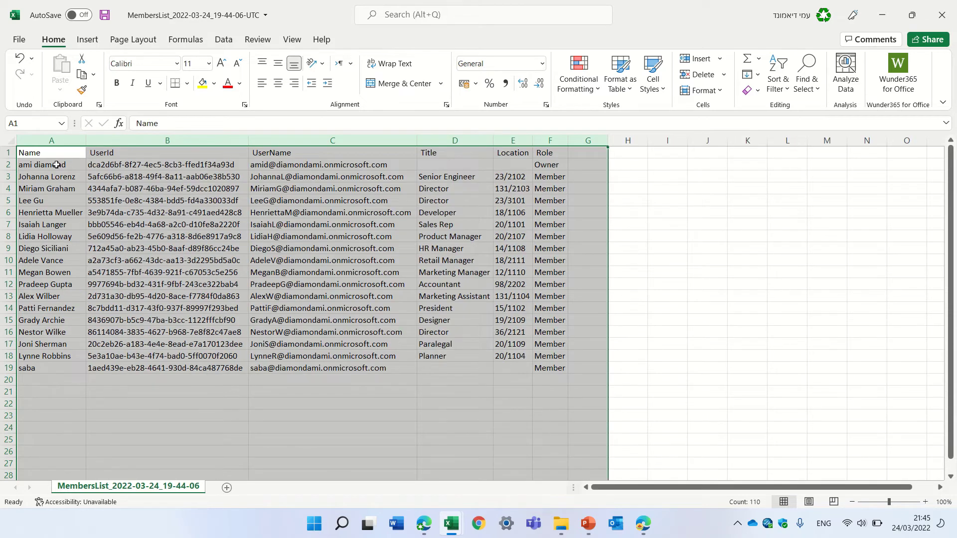
{"action": "left_click_drag", "start_coordinate": [56, 165], "coordinate": [52, 368]}
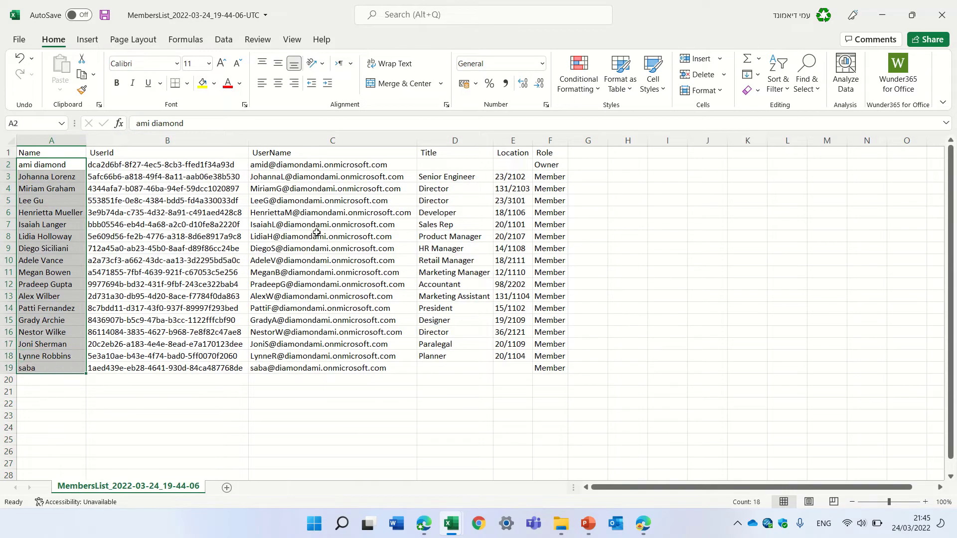
{"action": "left_click_drag", "start_coordinate": [334, 183], "coordinate": [314, 319]}
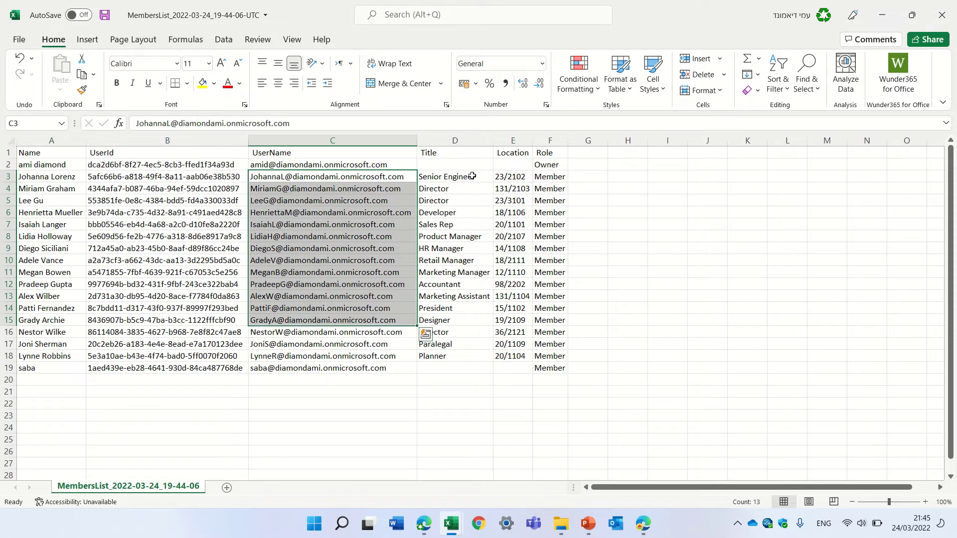
{"action": "left_click_drag", "start_coordinate": [471, 177], "coordinate": [448, 363]}
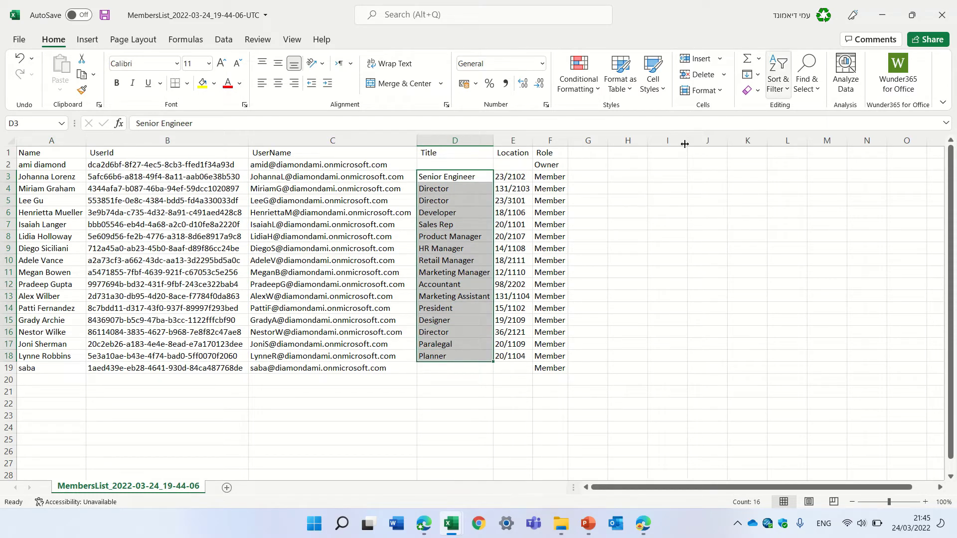
{"action": "left_click", "coordinate": [881, 15]}
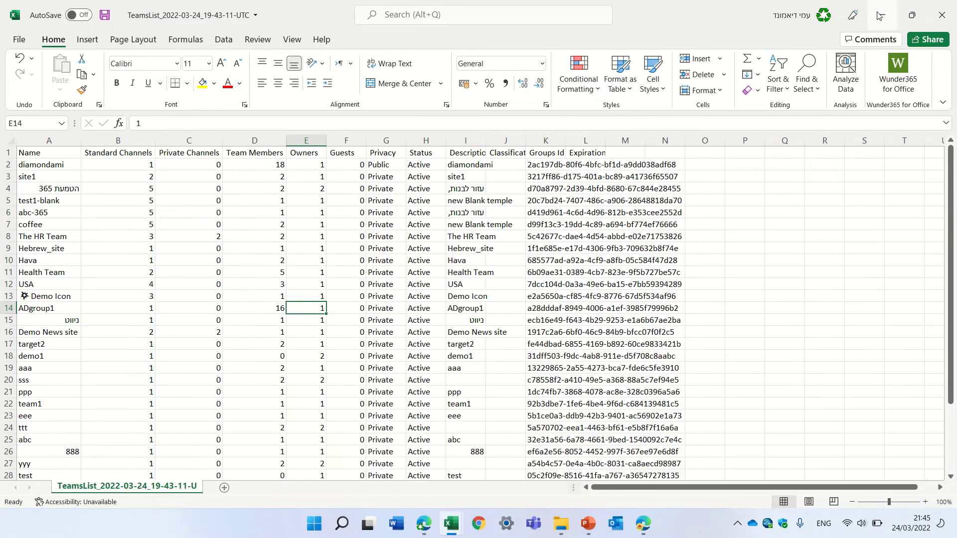
{"action": "left_click", "coordinate": [880, 15]}
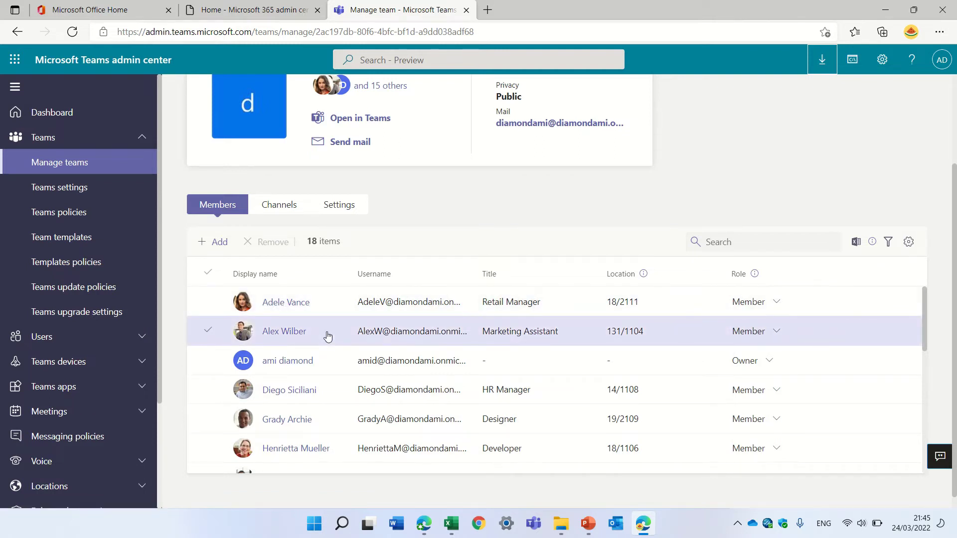
Under Users > Manage users, open the first user's profile and scroll to its Teams only coexistence mode
{"action": "left_click", "coordinate": [55, 337]}
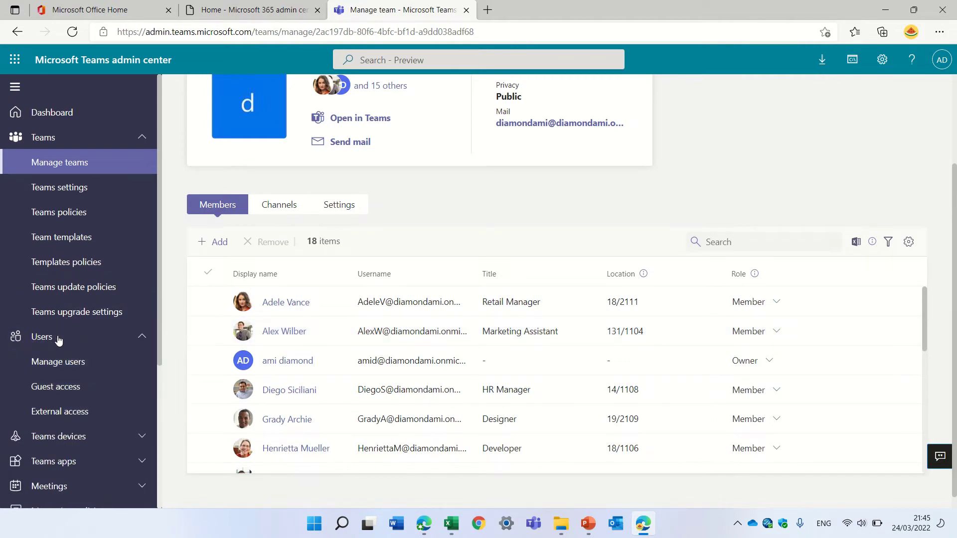
{"action": "left_click", "coordinate": [89, 363]}
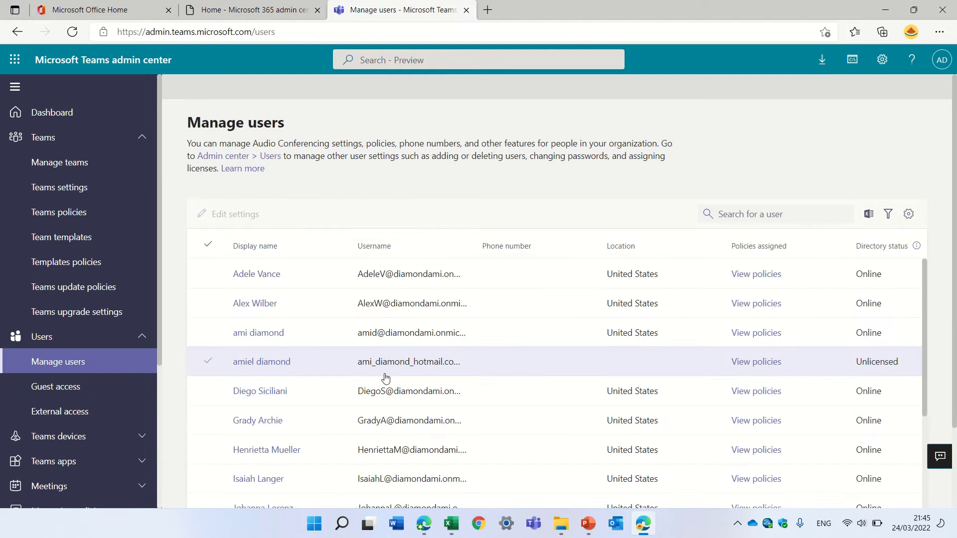
{"action": "left_click", "coordinate": [264, 277]}
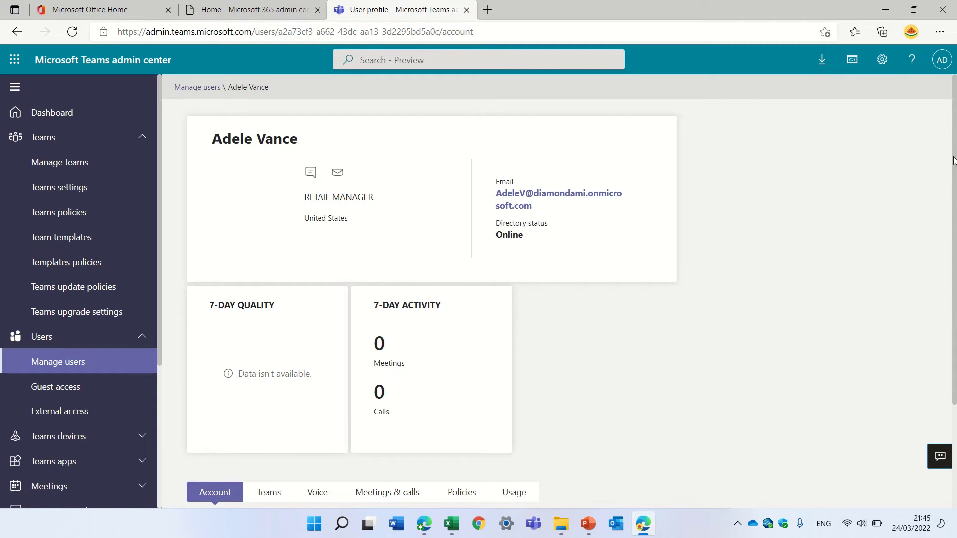
{"action": "left_click_drag", "start_coordinate": [954, 160], "coordinate": [954, 297]}
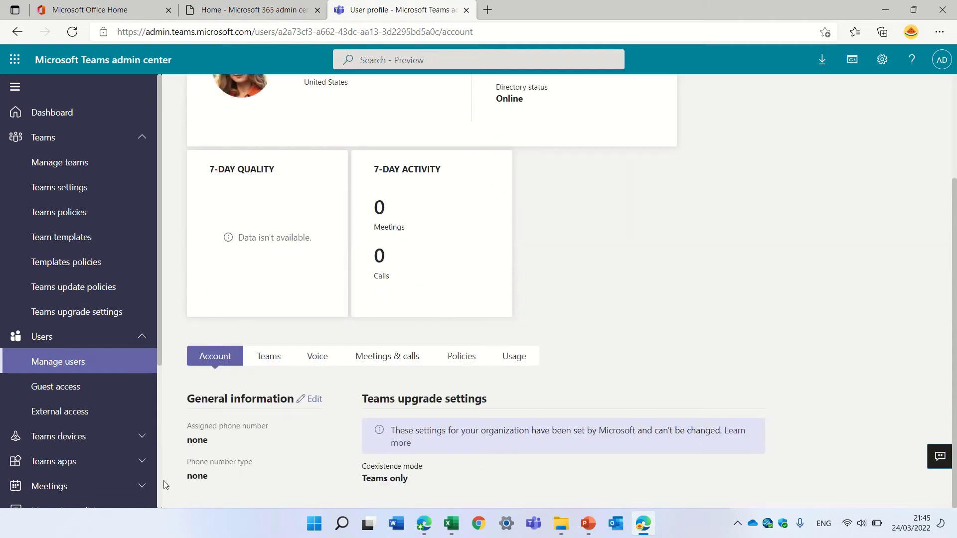
On the user's Teams tab, select the ADgroup1 membership and remove the user from that team
{"action": "left_click", "coordinate": [263, 367]}
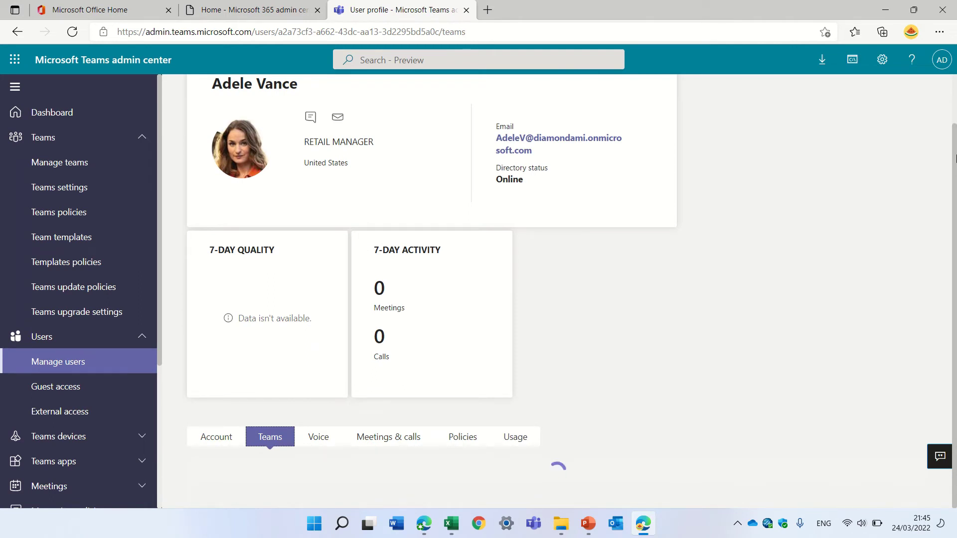
{"action": "scroll", "coordinate": [955, 158], "scroll_direction": "down", "scroll_amount": 2}
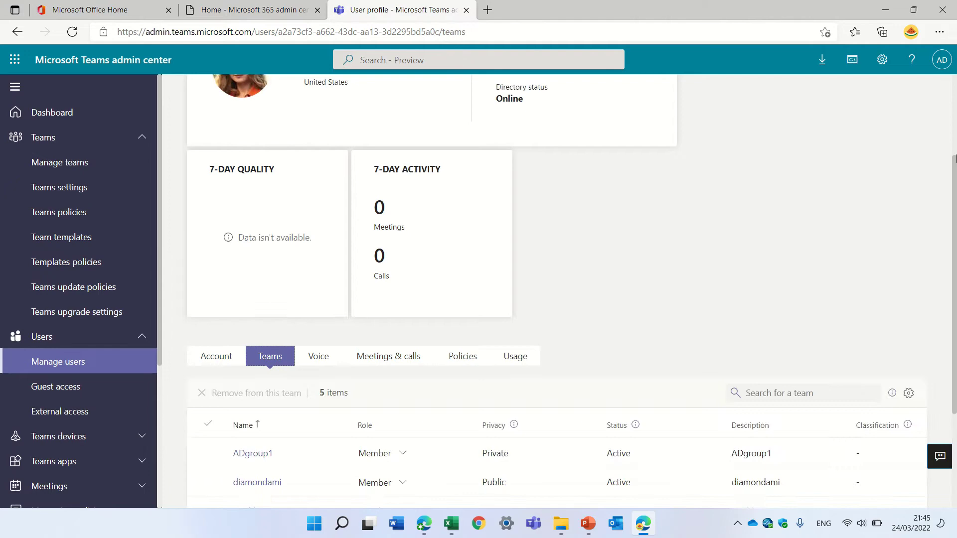
{"action": "scroll", "coordinate": [955, 159], "scroll_direction": "up", "scroll_amount": 3}
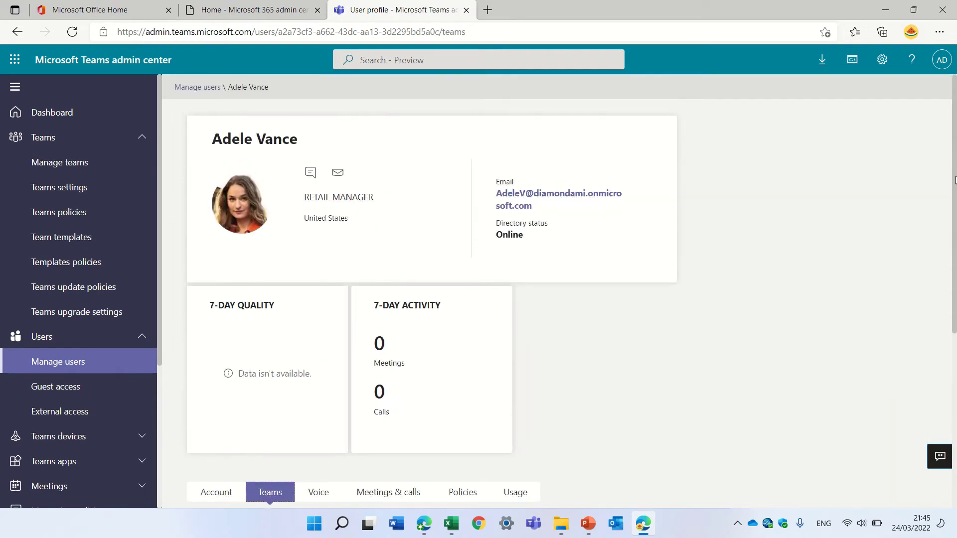
{"action": "scroll", "coordinate": [955, 283], "scroll_direction": "down", "scroll_amount": 5}
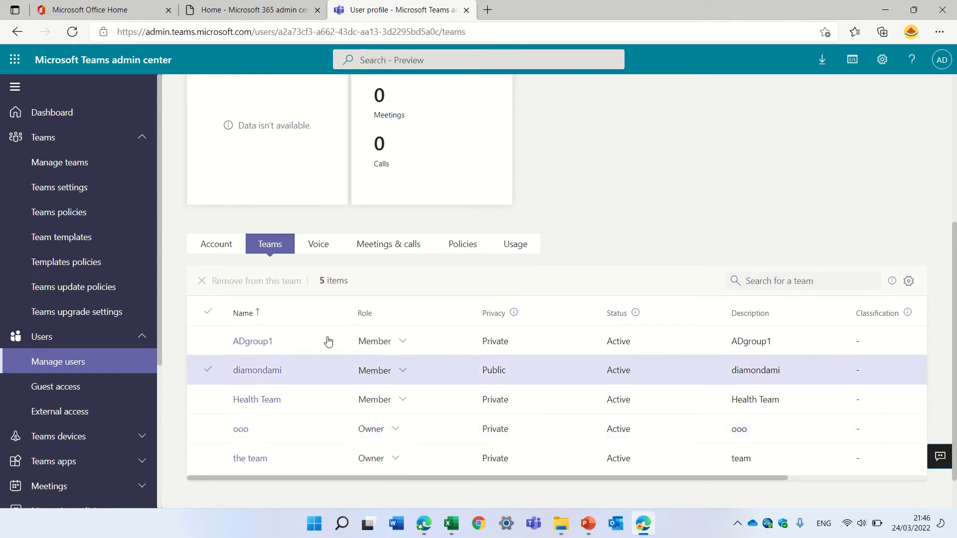
{"action": "left_click", "coordinate": [301, 468]}
{"action": "left_click", "coordinate": [623, 458]}
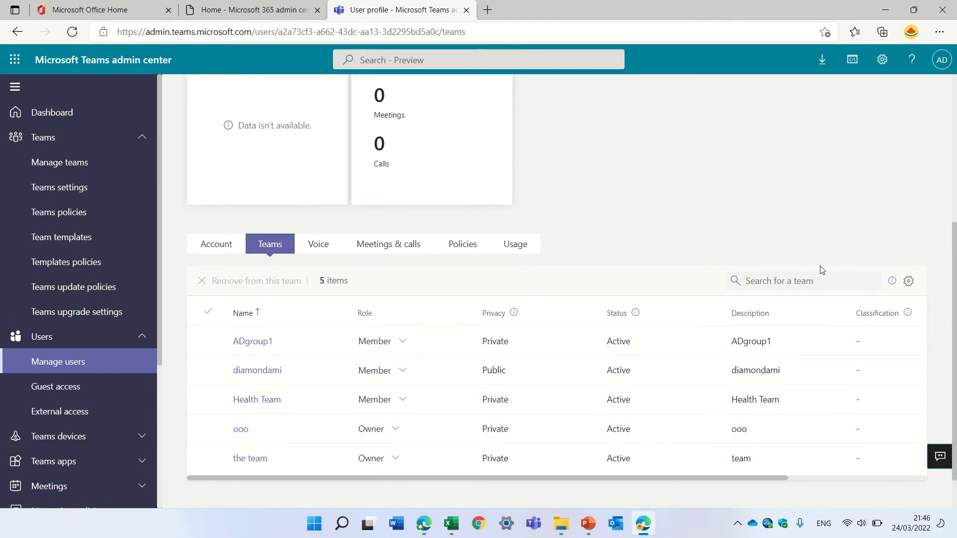
{"action": "left_click", "coordinate": [207, 347]}
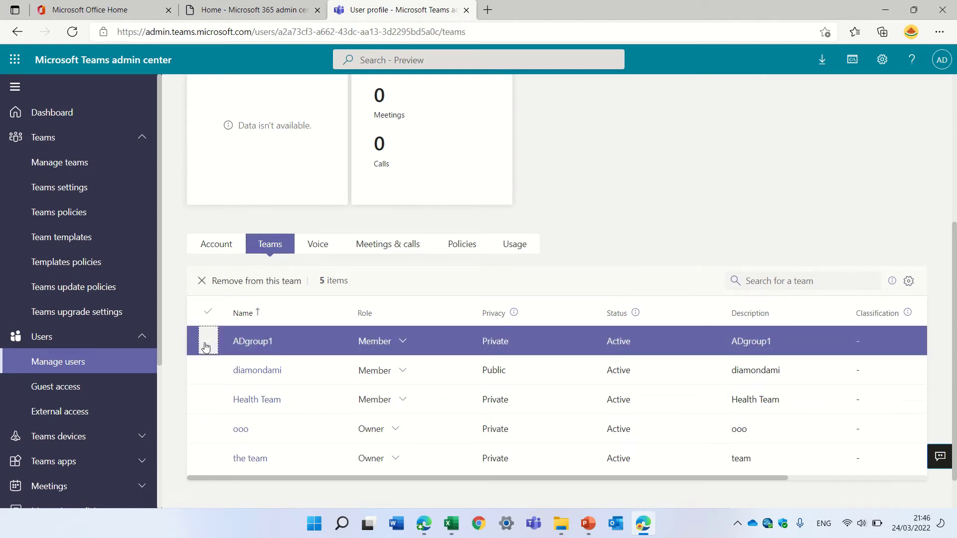
{"action": "left_click", "coordinate": [238, 282]}
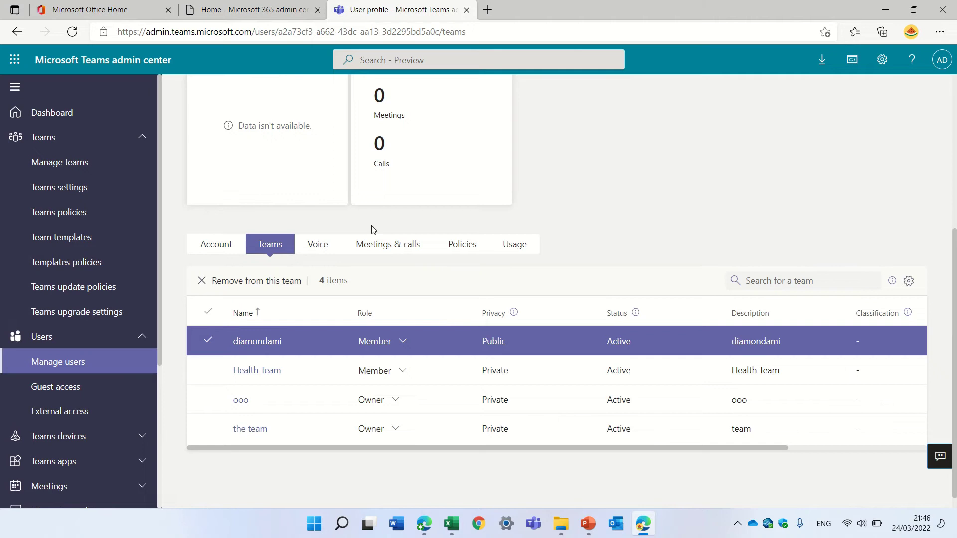
Check the user's Voice, Meetings & calls, Policies and Usage tabs for Audio Conferencing dial-out usage
{"action": "left_click", "coordinate": [328, 245]}
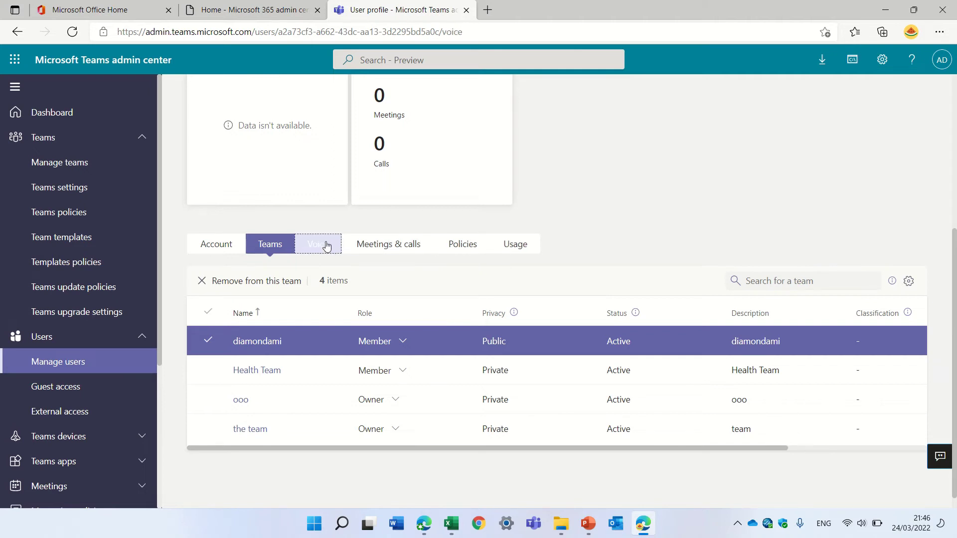
{"action": "left_click", "coordinate": [388, 249]}
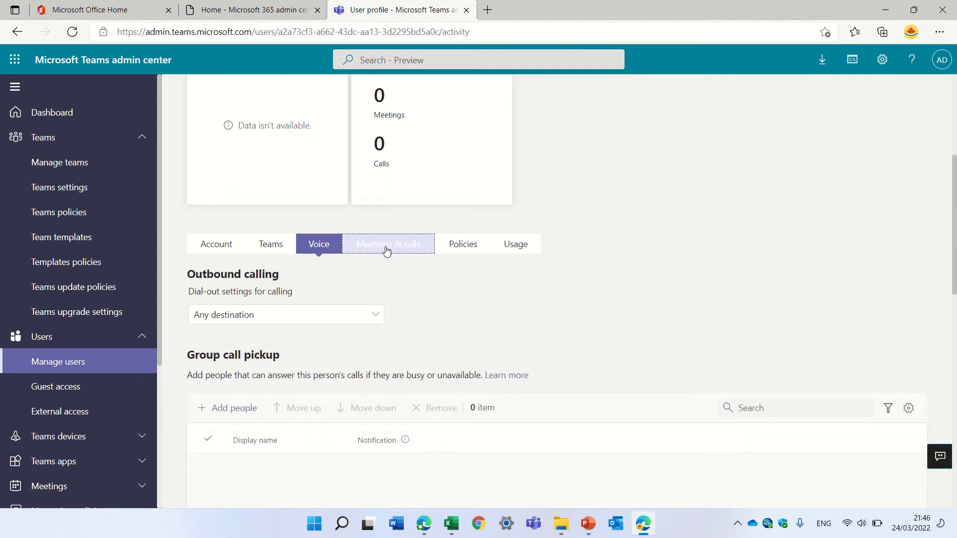
{"action": "left_click", "coordinate": [463, 254]}
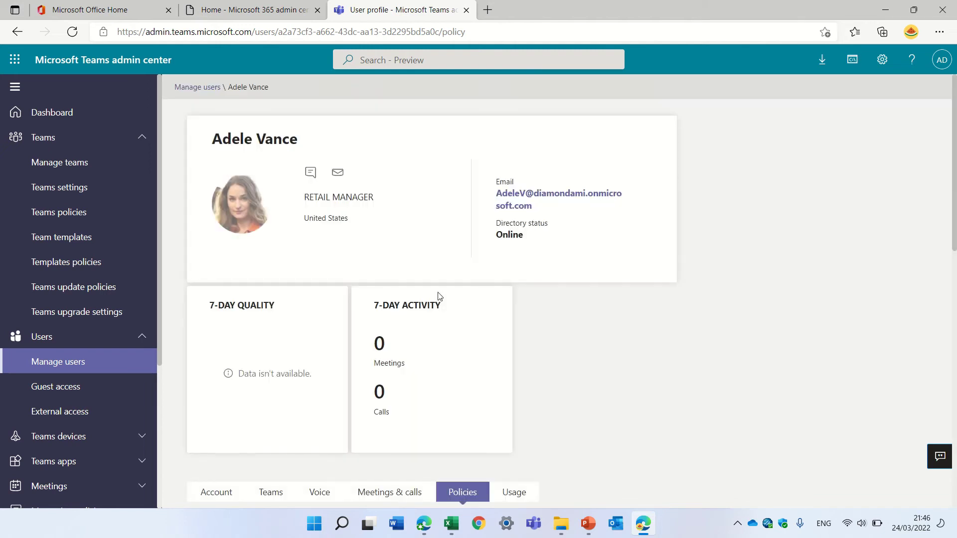
{"action": "left_click", "coordinate": [514, 493]}
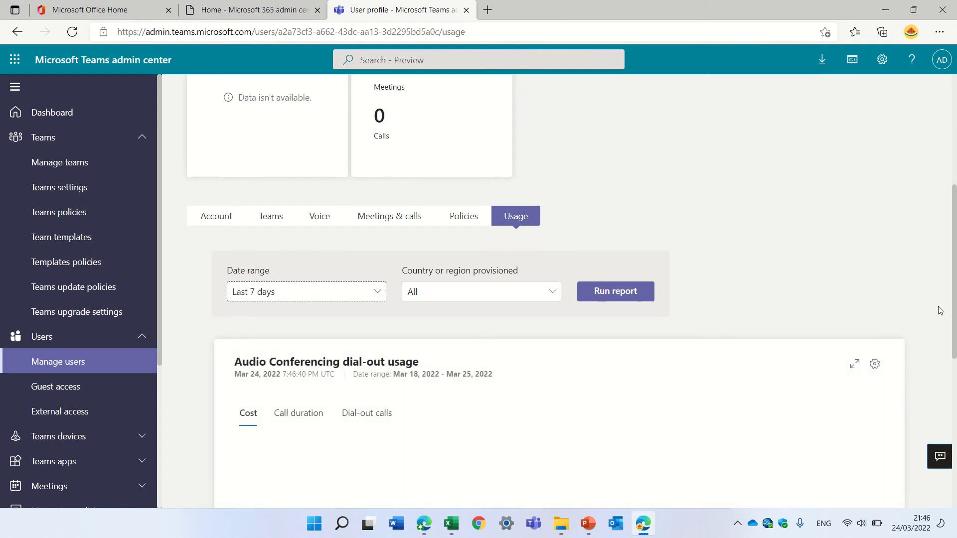
Expand Analytics & reports in the left navigation
{"action": "left_click_drag", "start_coordinate": [956, 229], "coordinate": [955, 347]}
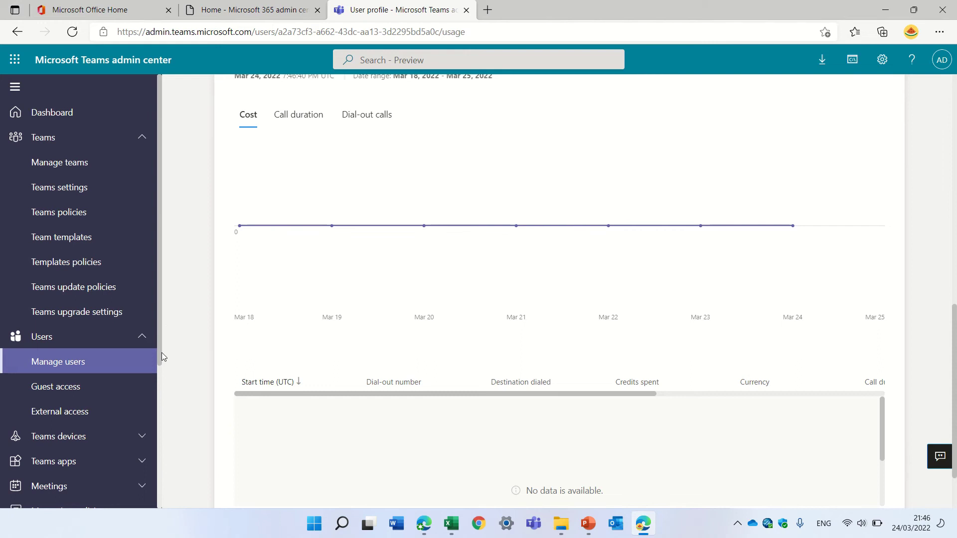
{"action": "mouse_move", "coordinate": [161, 352]}
{"action": "left_mouse_down"}
{"action": "mouse_move", "coordinate": [161, 378]}
{"action": "mouse_move", "coordinate": [161, 341]}
{"action": "left_mouse_up"}
{"action": "scroll", "coordinate": [161, 341], "scroll_direction": "down", "scroll_amount": 4}
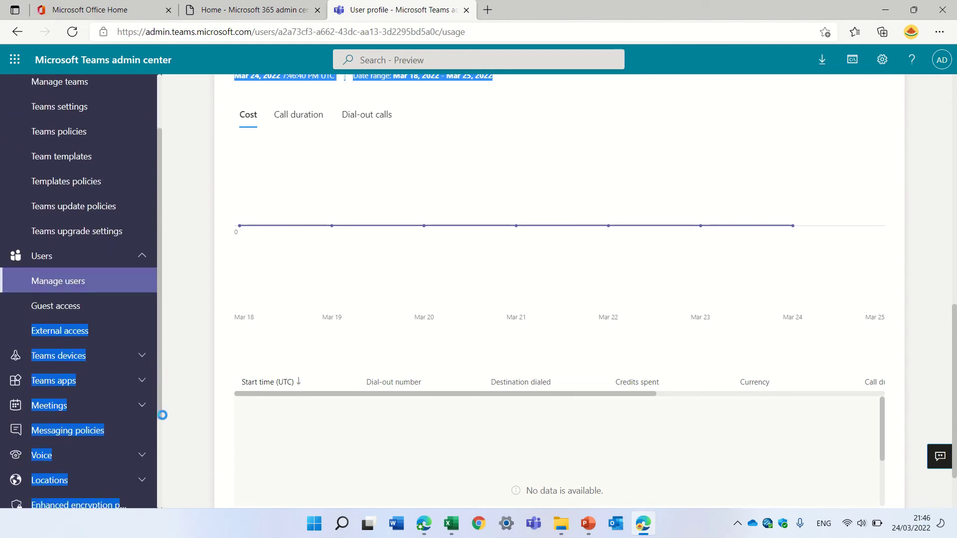
{"action": "left_click", "coordinate": [174, 431]}
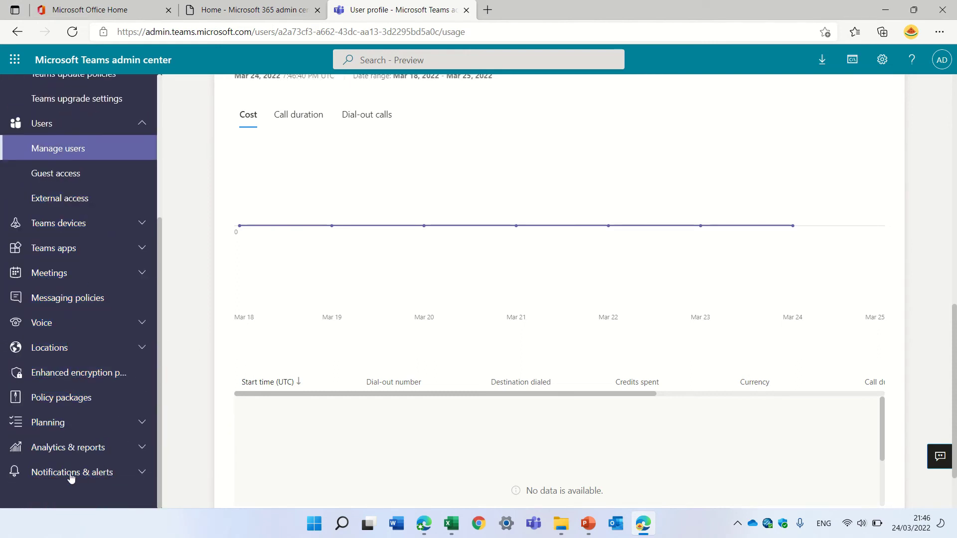
{"action": "left_click", "coordinate": [63, 449]}
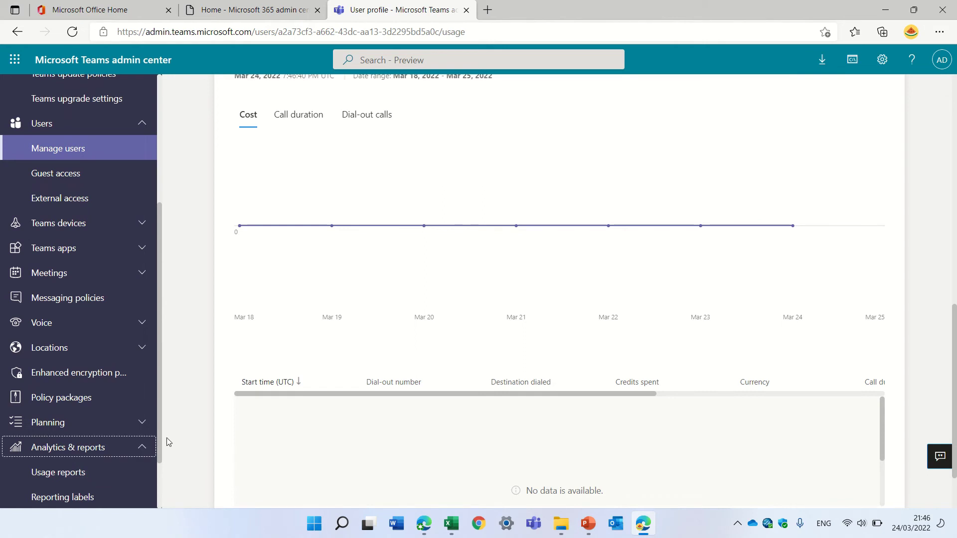
{"action": "scroll", "coordinate": [160, 431], "scroll_direction": "down", "scroll_amount": 2}
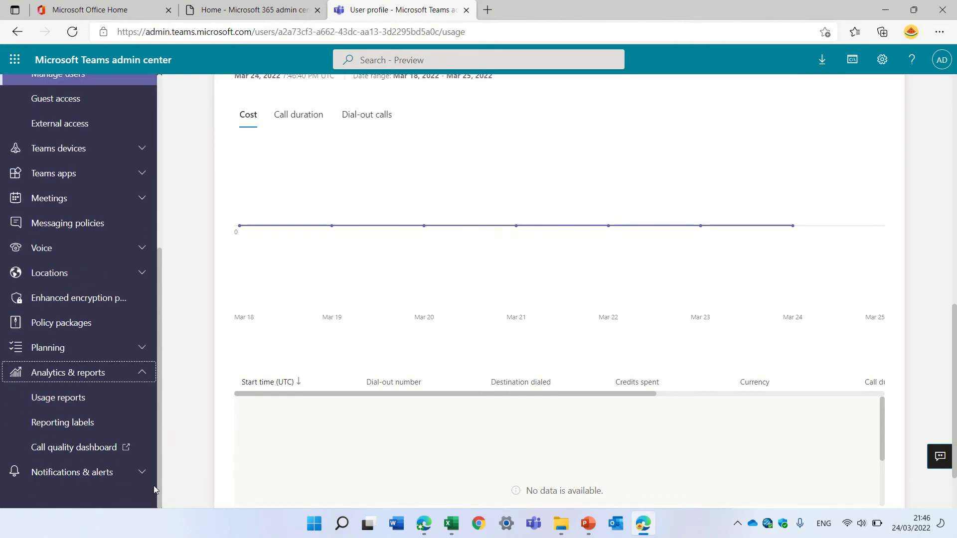
Open Usage reports and choose the Teams usage report
{"action": "left_click", "coordinate": [70, 406]}
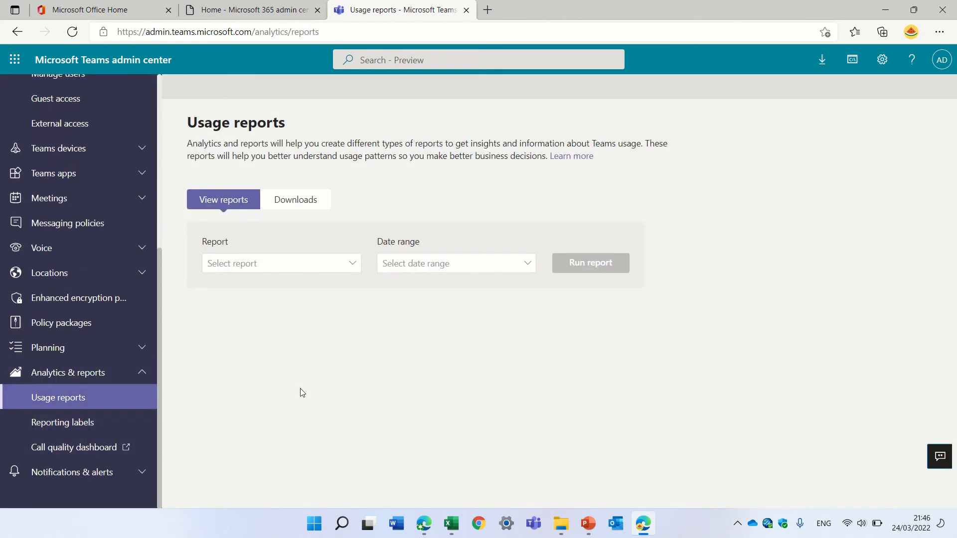
{"action": "left_click", "coordinate": [351, 270]}
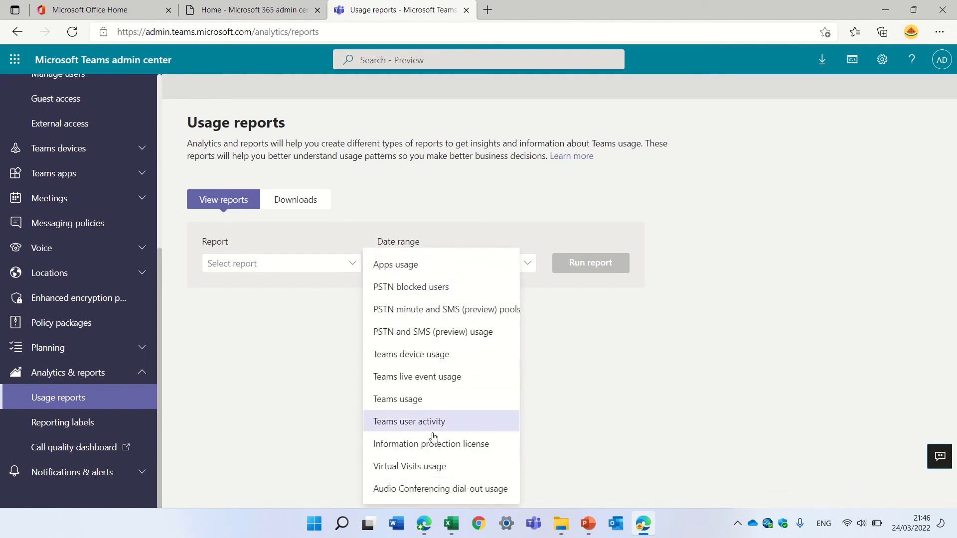
{"action": "left_click", "coordinate": [457, 395]}
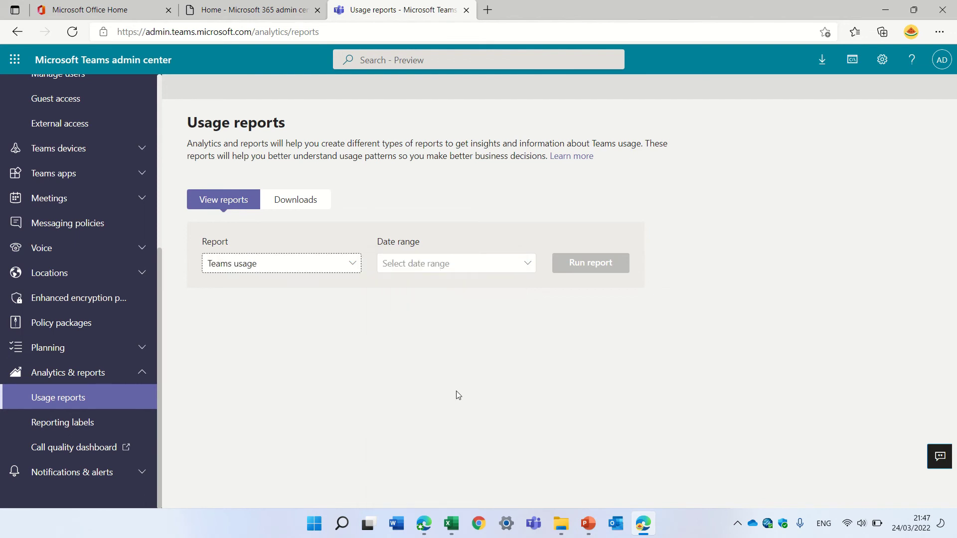
Run the report for the last 90 days and review it: 3 active users, 30 active channels
{"action": "left_click", "coordinate": [498, 269]}
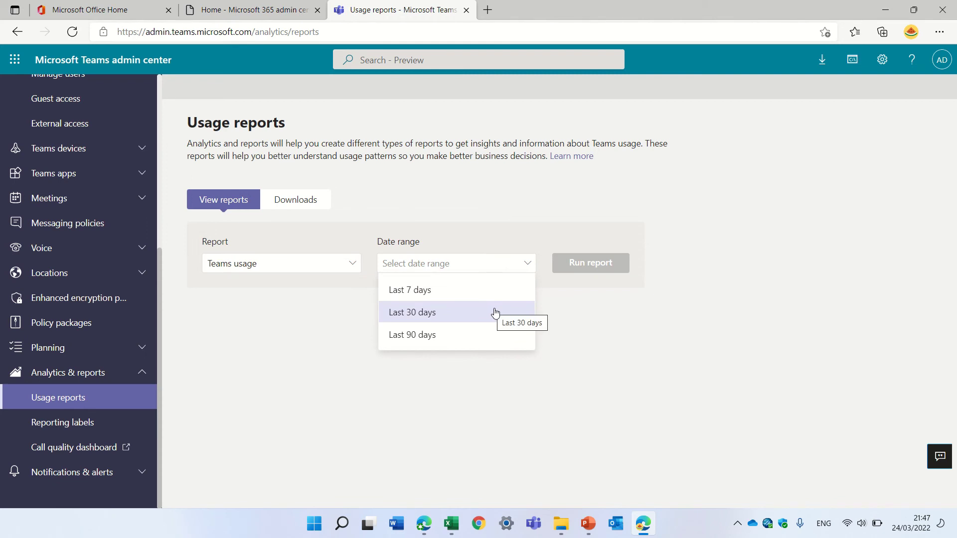
{"action": "left_click", "coordinate": [480, 343]}
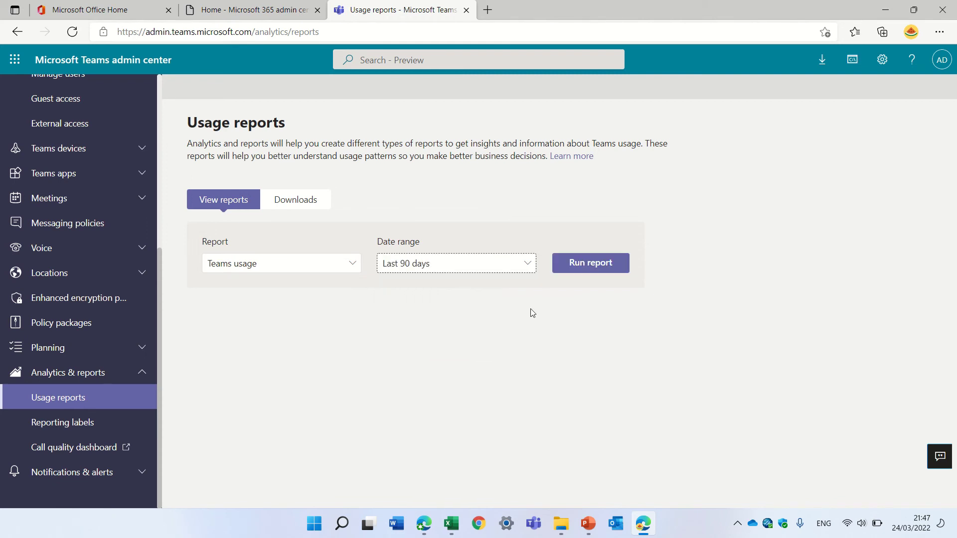
{"action": "left_click", "coordinate": [598, 264]}
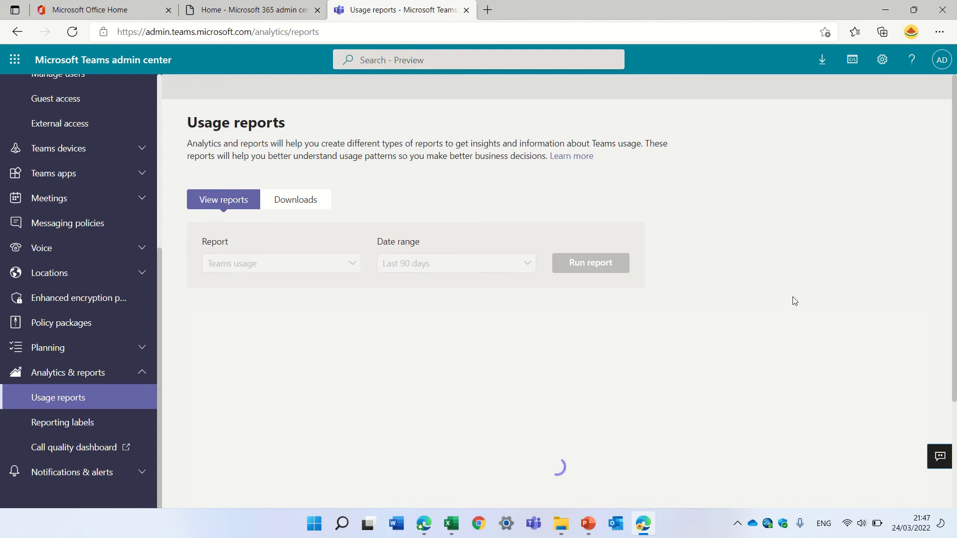
{"action": "scroll", "coordinate": [928, 269], "scroll_direction": "down", "scroll_amount": 3}
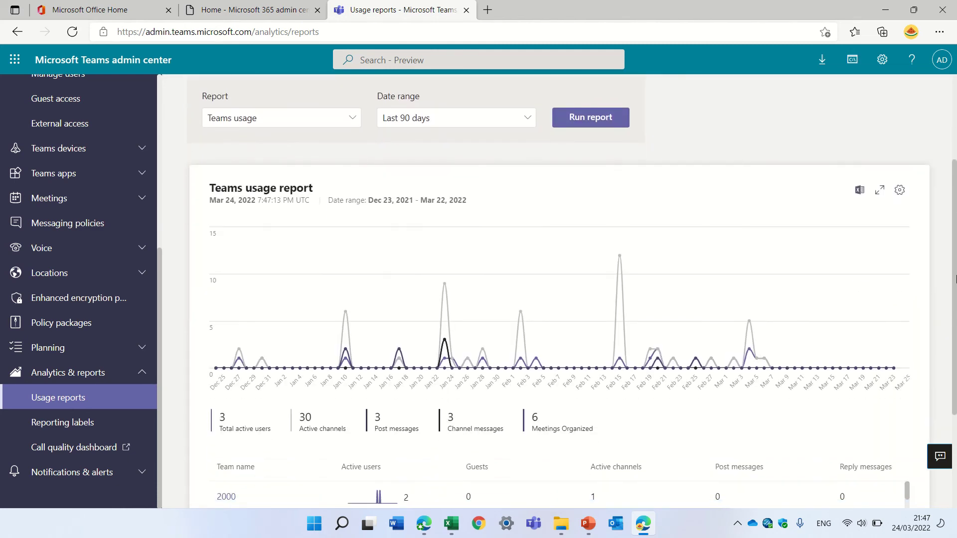
{"action": "mouse_move", "coordinate": [620, 224]}
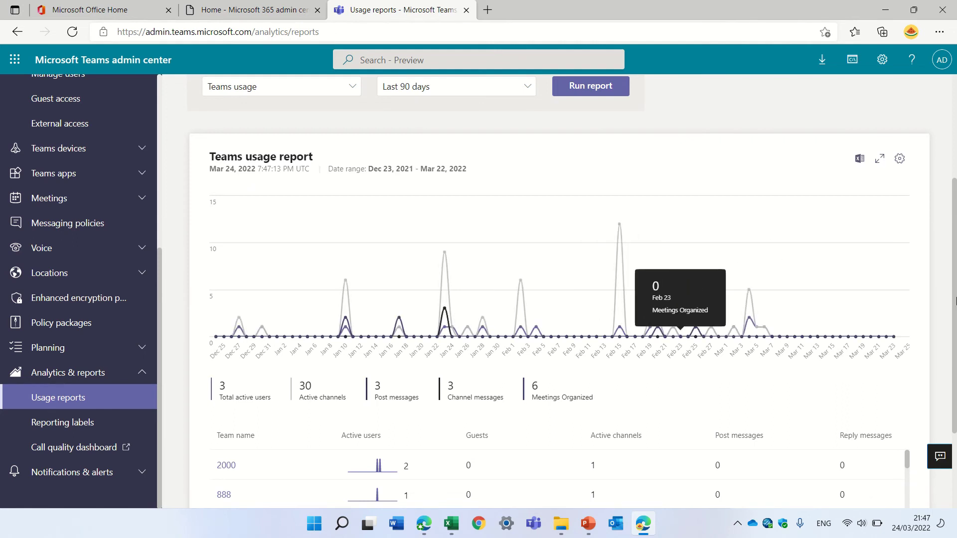
{"action": "scroll", "coordinate": [955, 264], "scroll_direction": "down", "scroll_amount": 3}
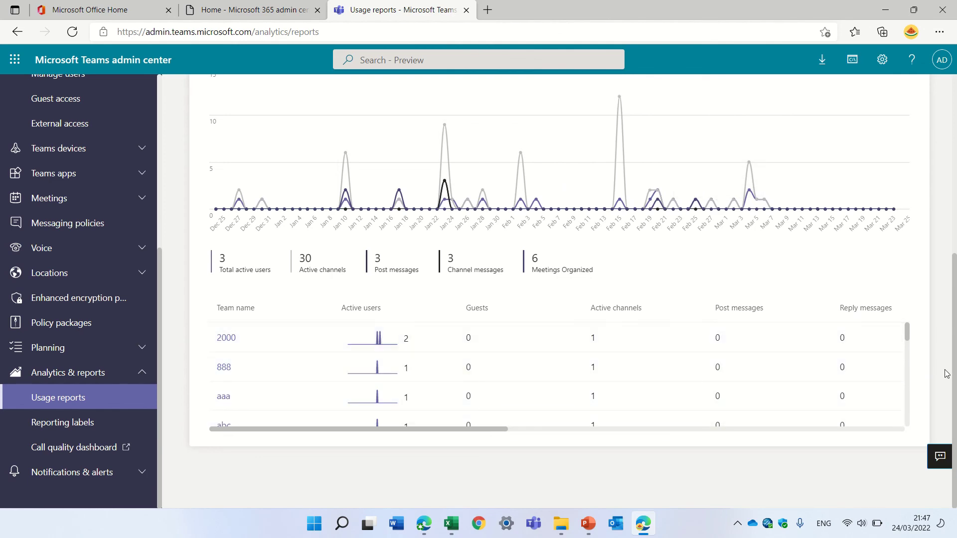
{"action": "scroll", "coordinate": [955, 380], "scroll_direction": "up", "scroll_amount": 5}
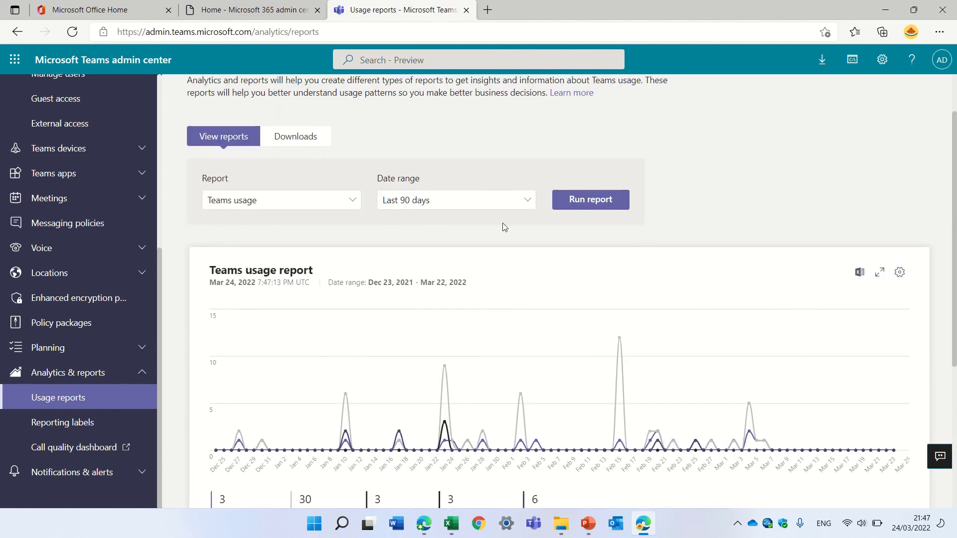
Review the exported TeamsList and MembersList CSVs under Downloads, then go to Reporting labels
{"action": "left_click", "coordinate": [301, 135]}
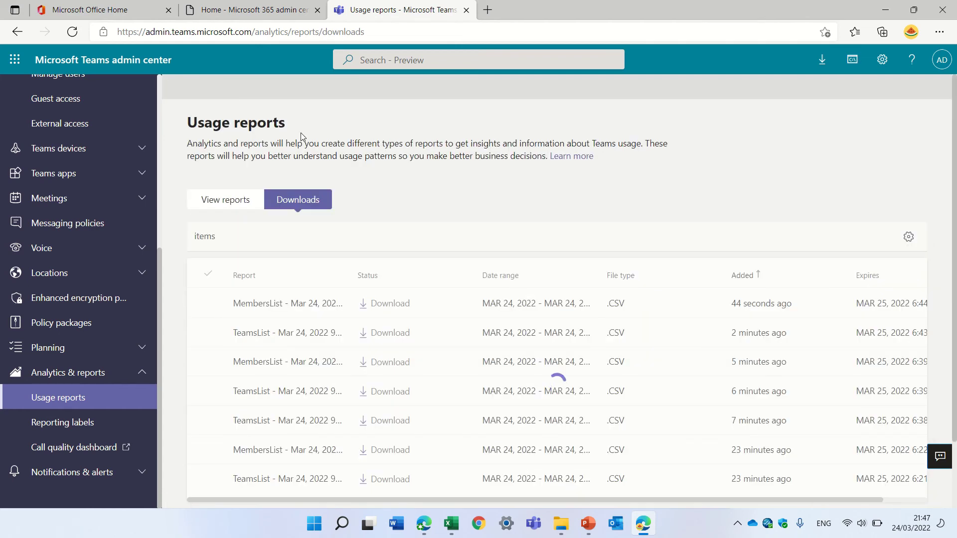
{"action": "scroll", "coordinate": [892, 352], "scroll_direction": "down", "scroll_amount": 2}
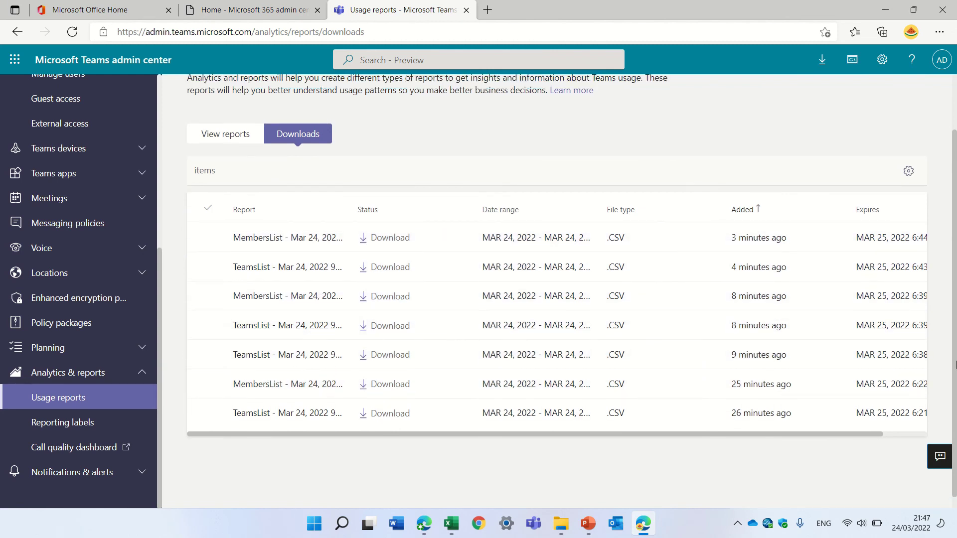
{"action": "left_click", "coordinate": [39, 423]}
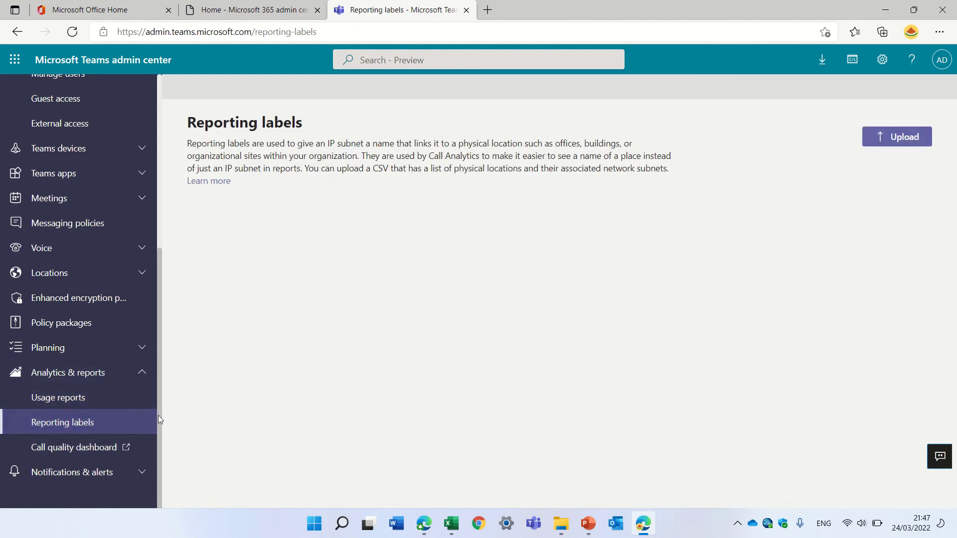
Go to Teams > Manage teams to list all 33 teams
{"action": "left_click_drag", "start_coordinate": [160, 409], "coordinate": [154, 214]}
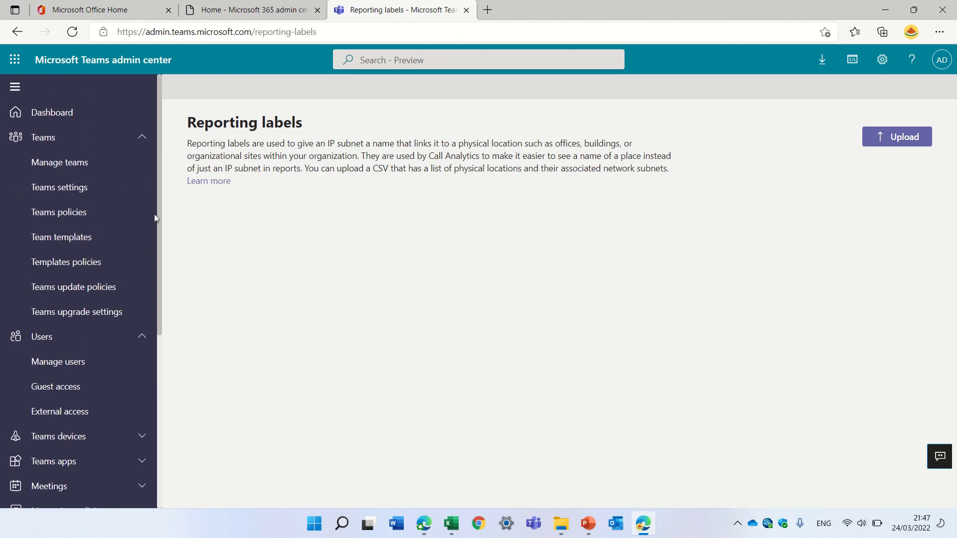
{"action": "left_click", "coordinate": [63, 163]}
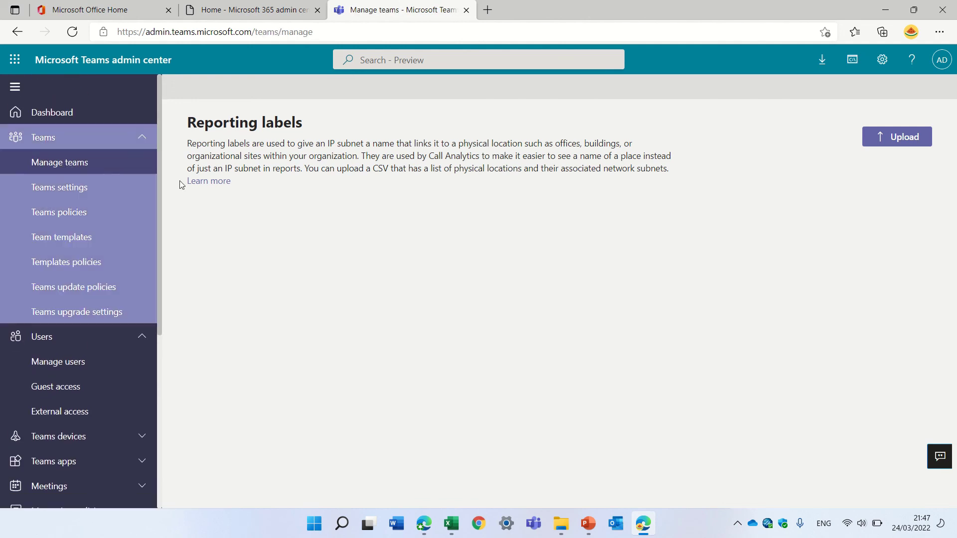